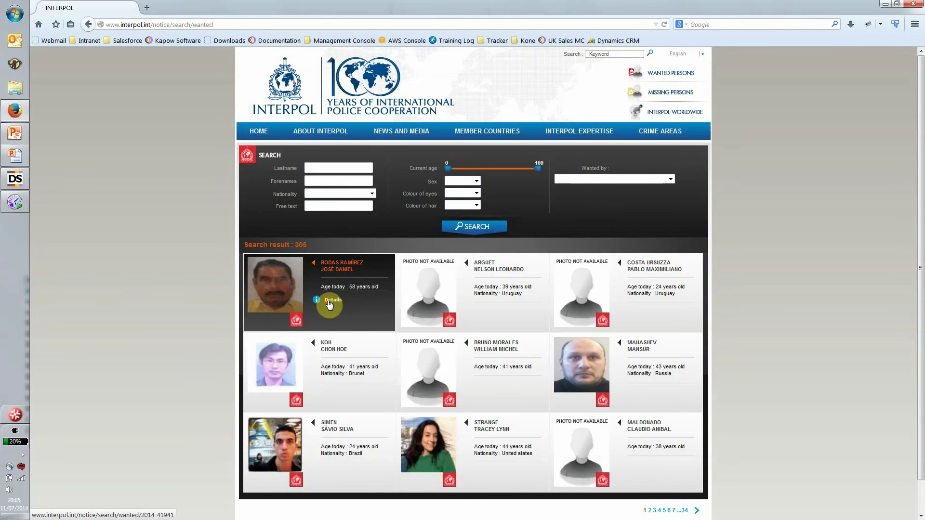
Step: Open the first wanted person's Interpol details, highlight the name and charges, then switch to Design Studio
click(329, 303)
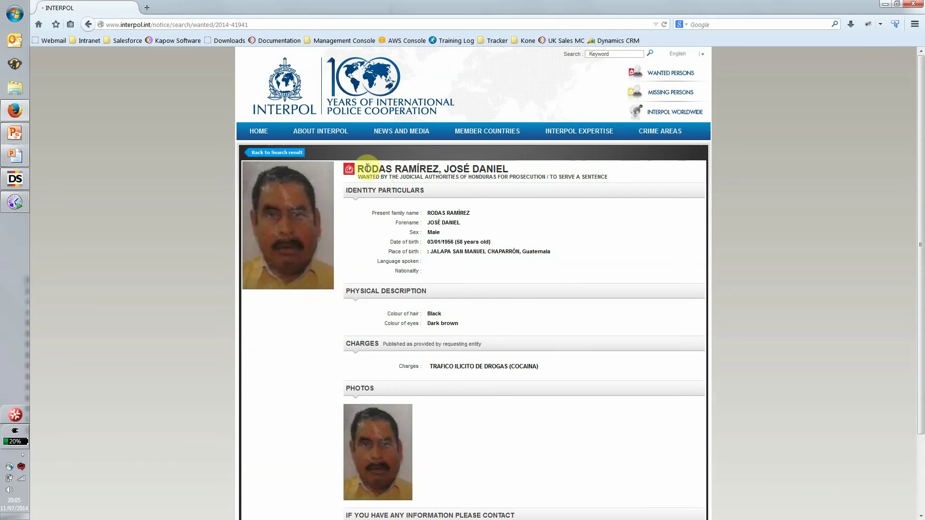
drag(367, 167, 455, 168)
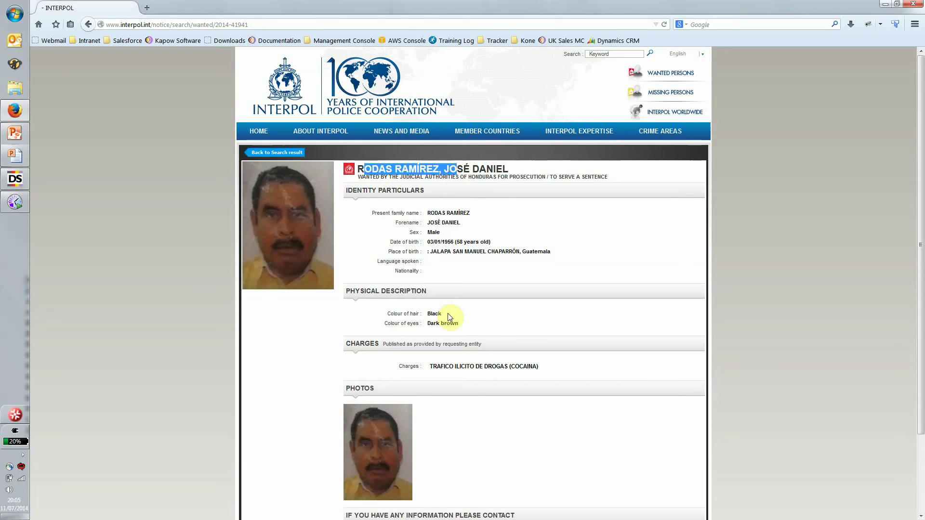
drag(428, 368, 551, 375)
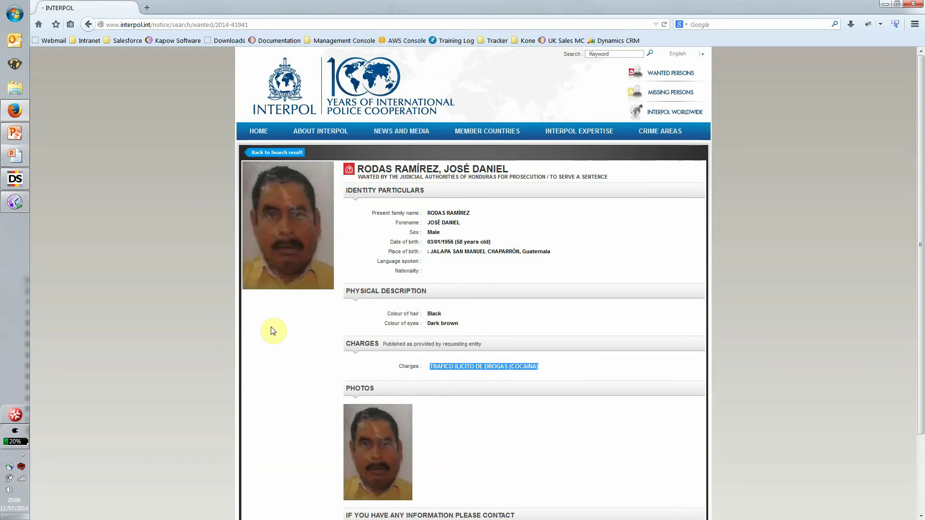
key(alt+Tab)
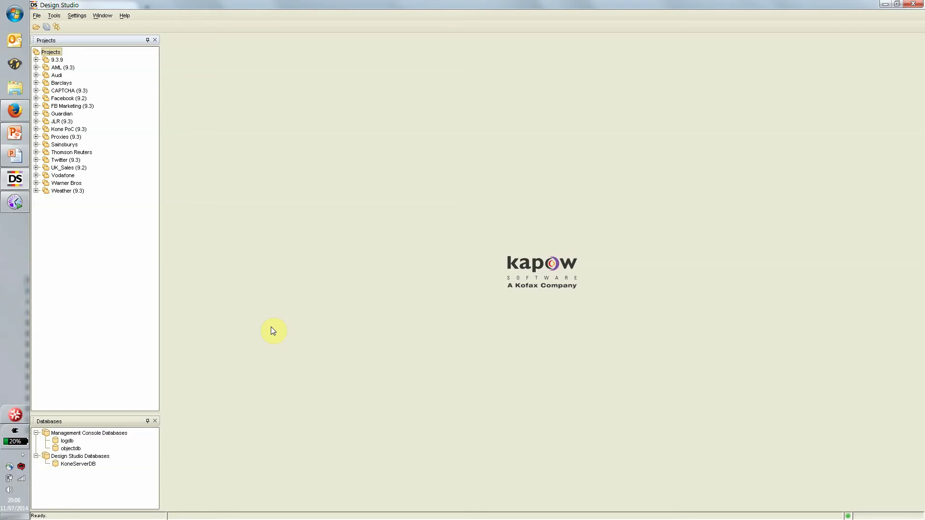
Step: Open Fugitive.type and the Most-Wanted-Interpol-DEMO robot from the expanded AML (9.3) project
click(37, 67)
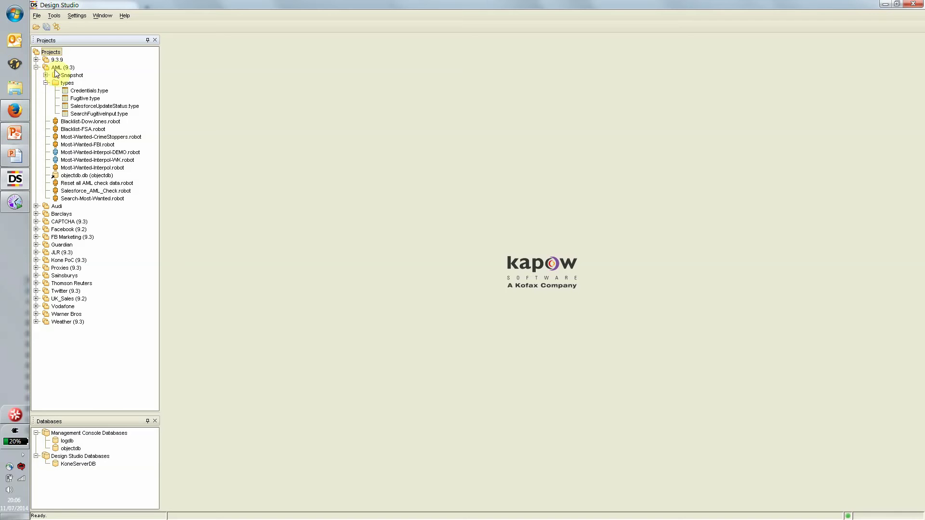
double_click(77, 99)
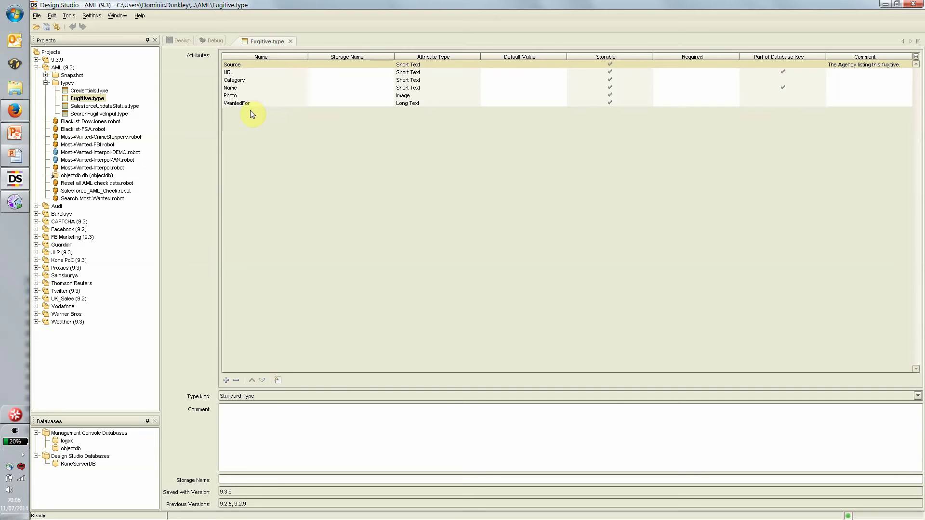
double_click(99, 153)
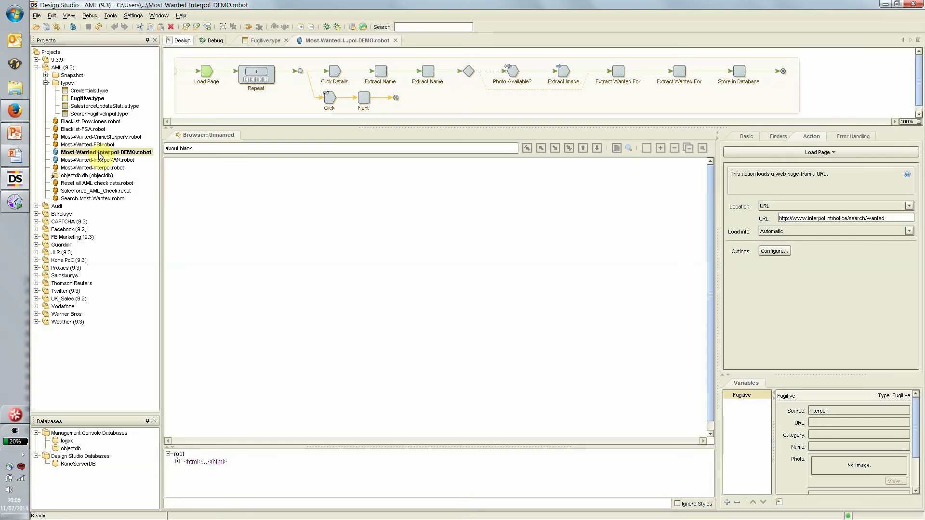
Step: Run the robot to Repeat, inspect several results-page elements, then run on to Click Details
click(243, 71)
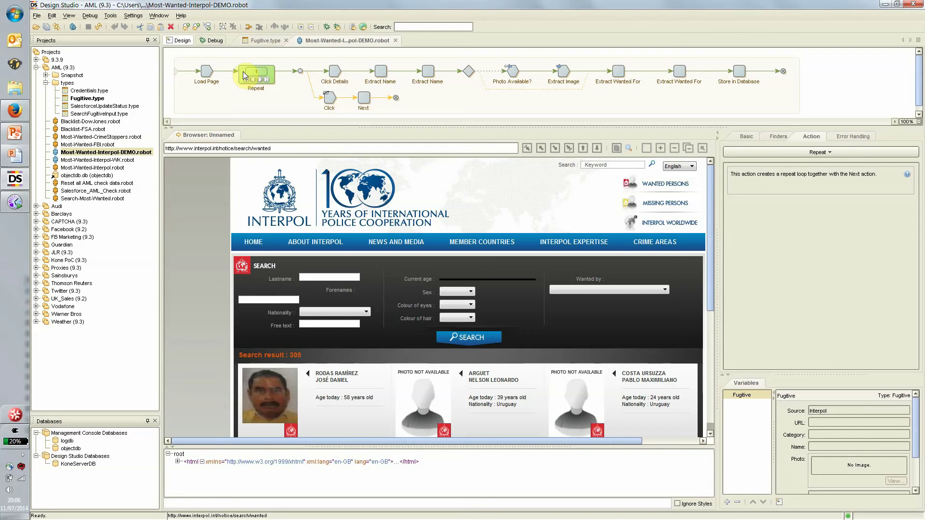
click(490, 342)
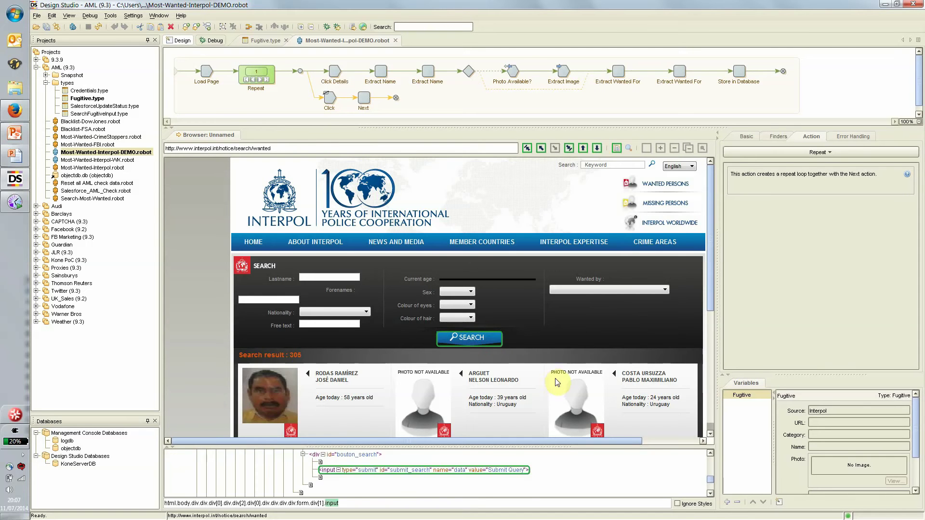
click(590, 294)
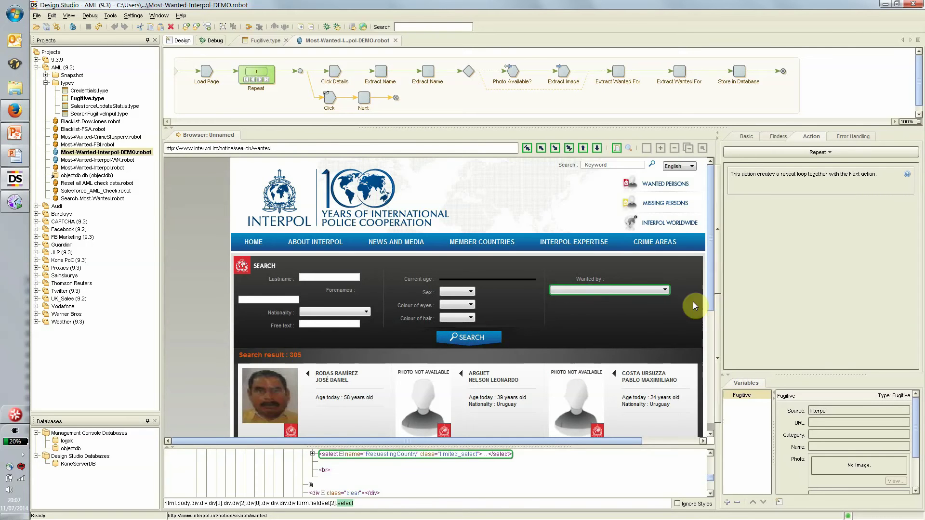
click(595, 242)
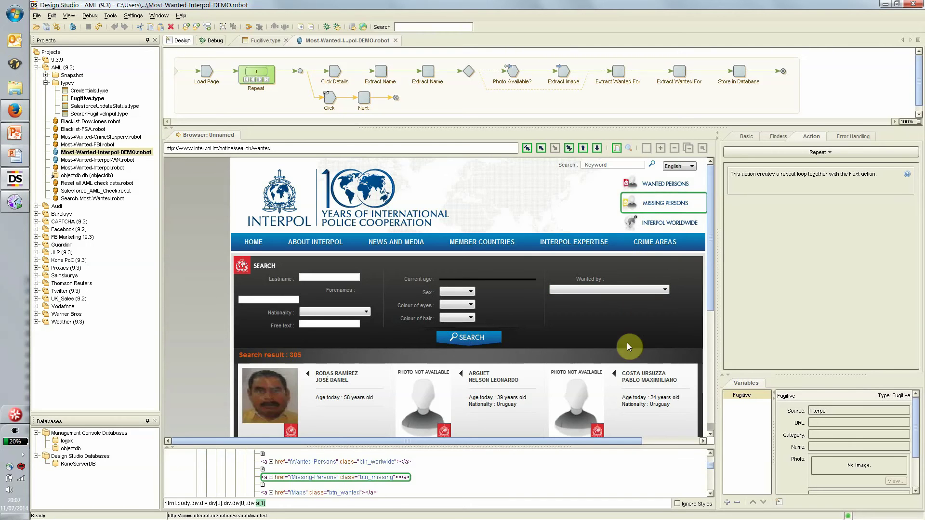
click(629, 376)
click(587, 375)
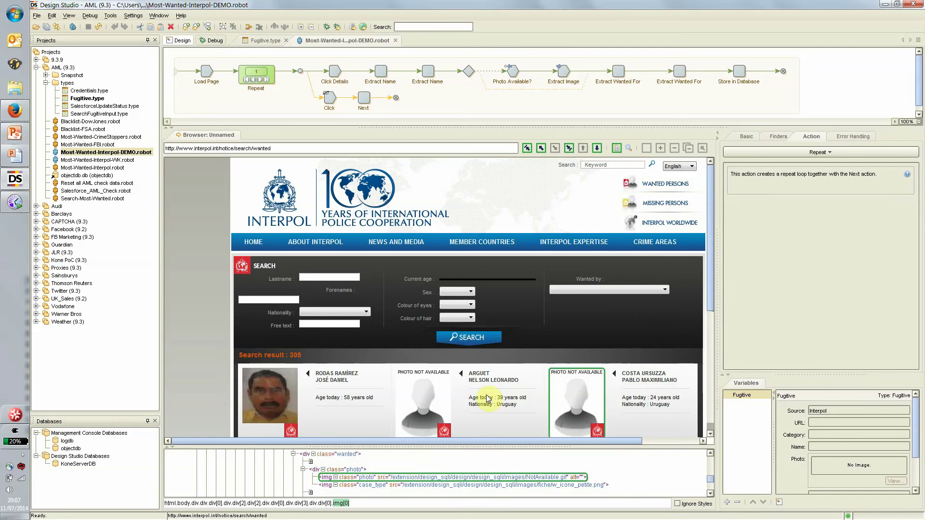
click(480, 381)
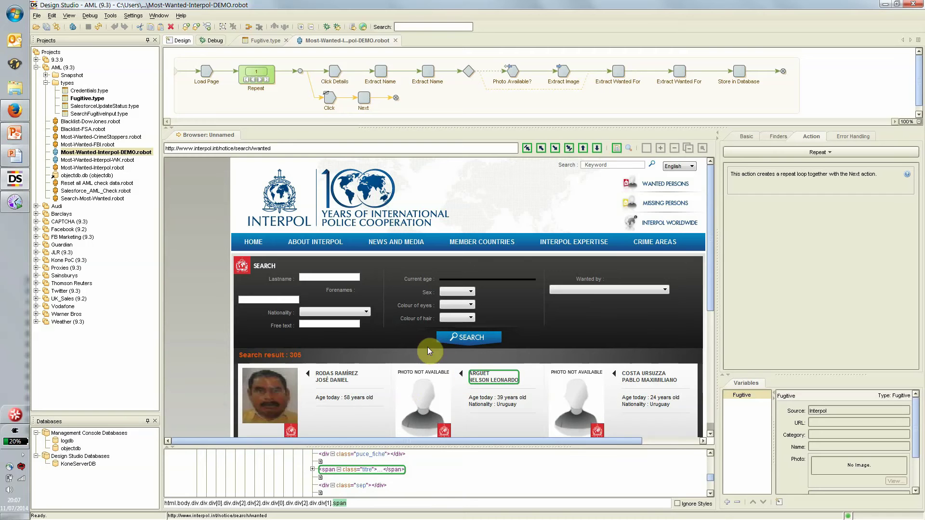
click(336, 72)
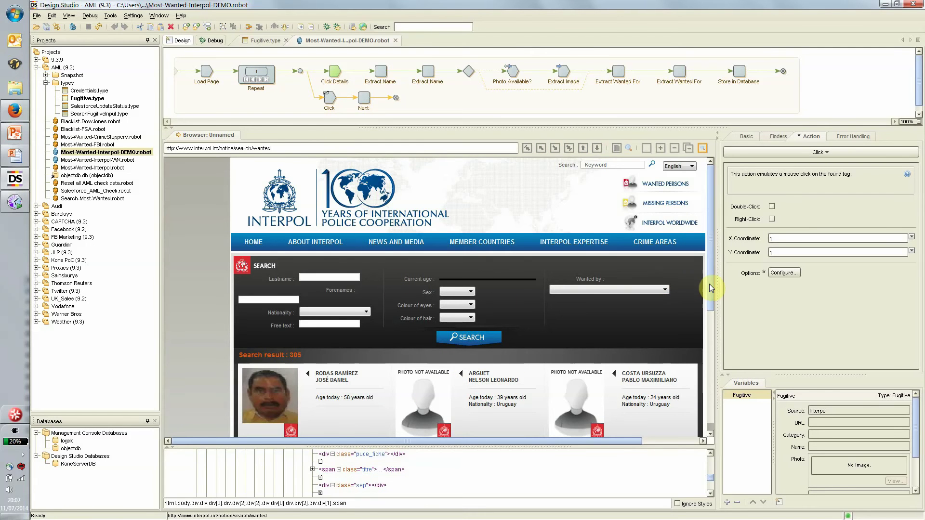
drag(709, 284, 710, 380)
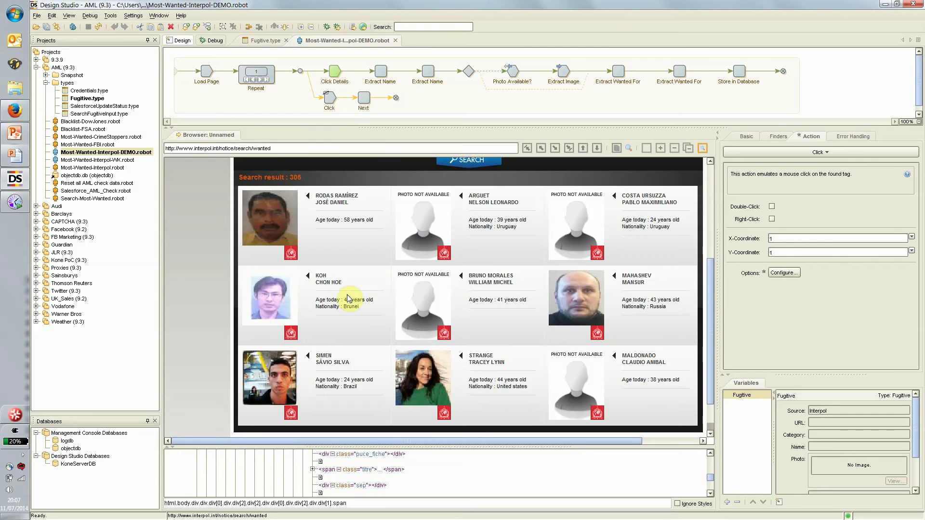
Step: Add a For Tags With Class 'wanted' loop over the result cards
right_click(348, 258)
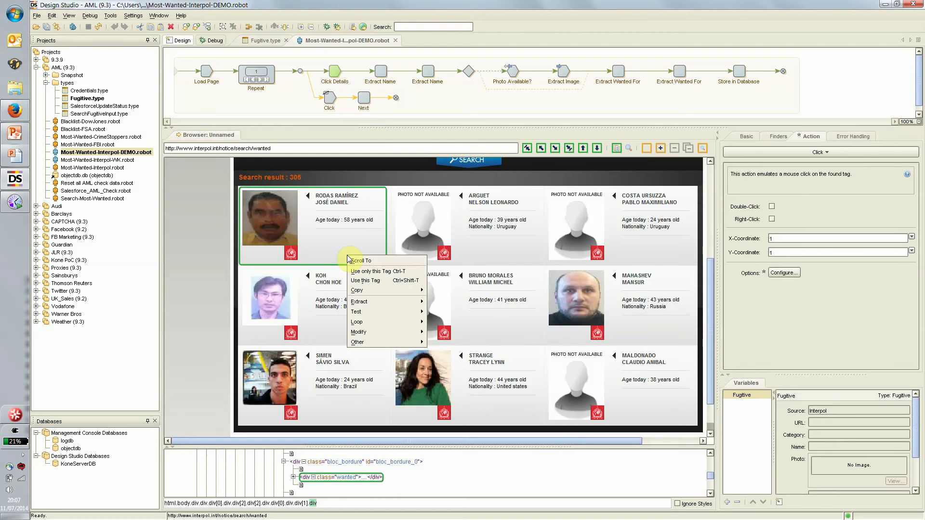
mouse_move(368, 325)
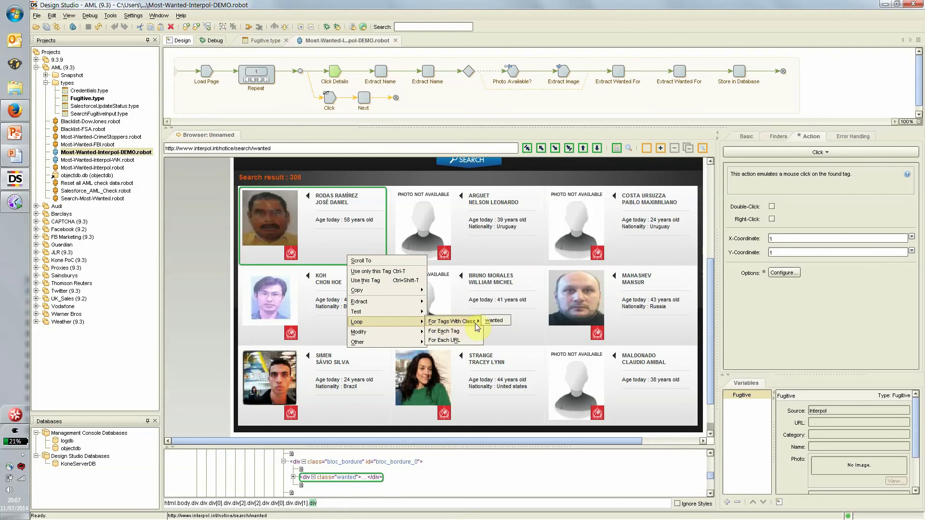
click(491, 322)
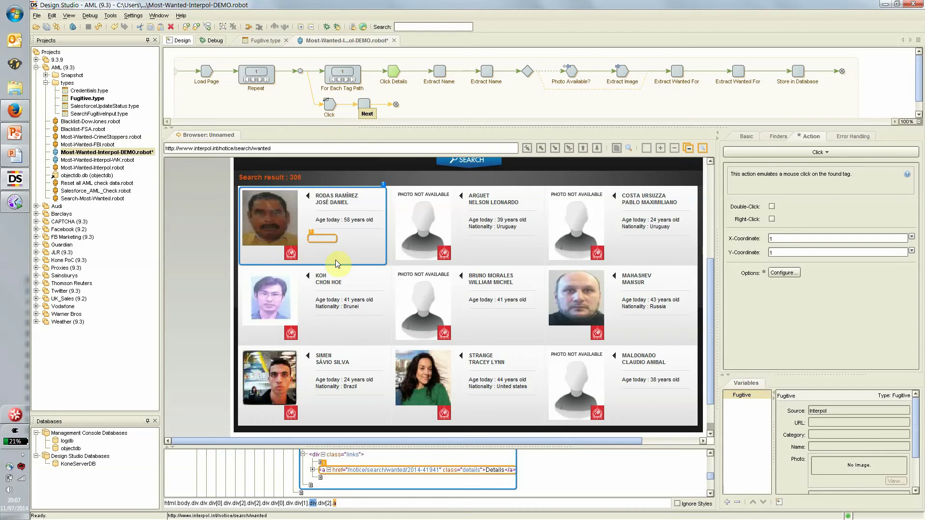
Step: Step the loop through the next few person cards, then return it to iteration 1
click(346, 80)
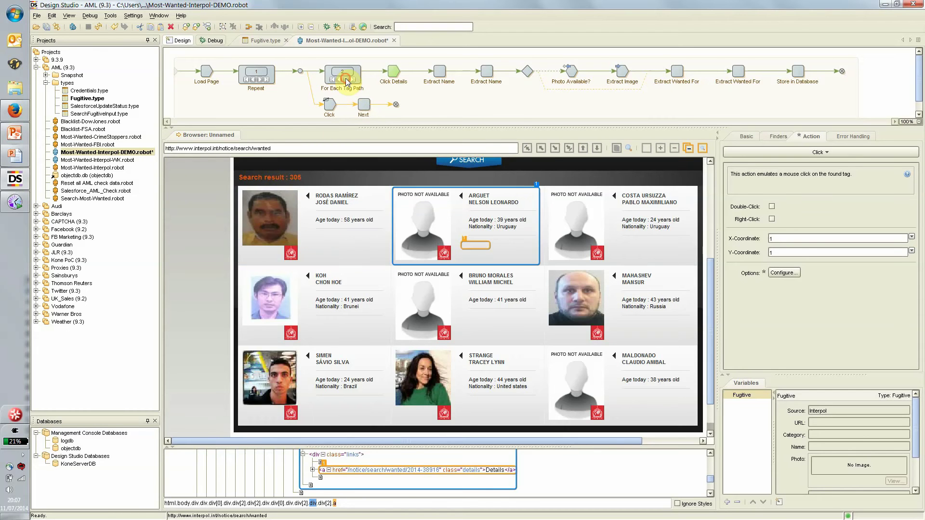
click(345, 80)
click(346, 80)
click(346, 80)
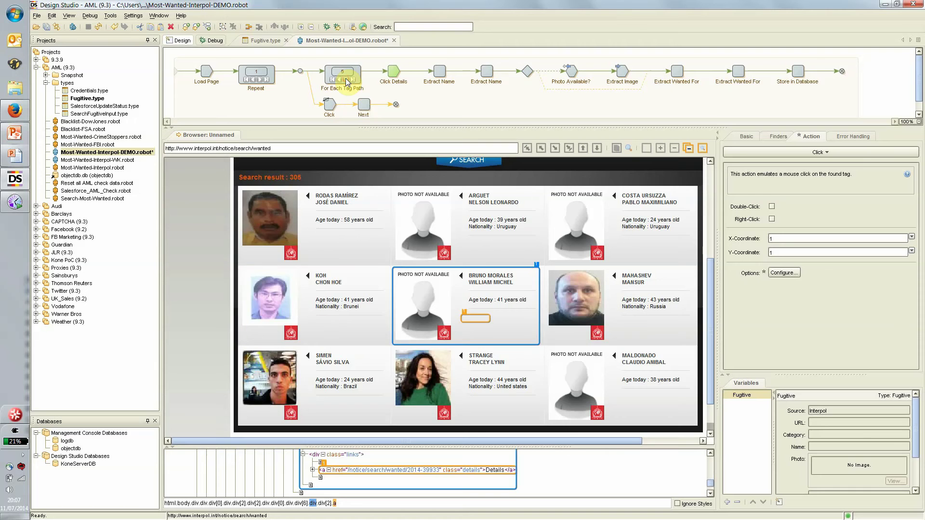
click(333, 80)
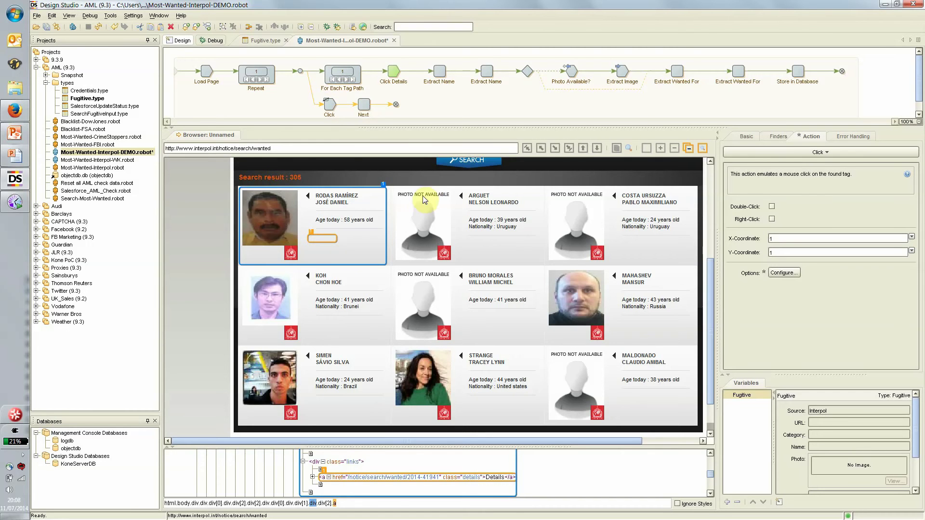
Step: Insert a Move Mouse To step hovering over the first result card
right_click(363, 243)
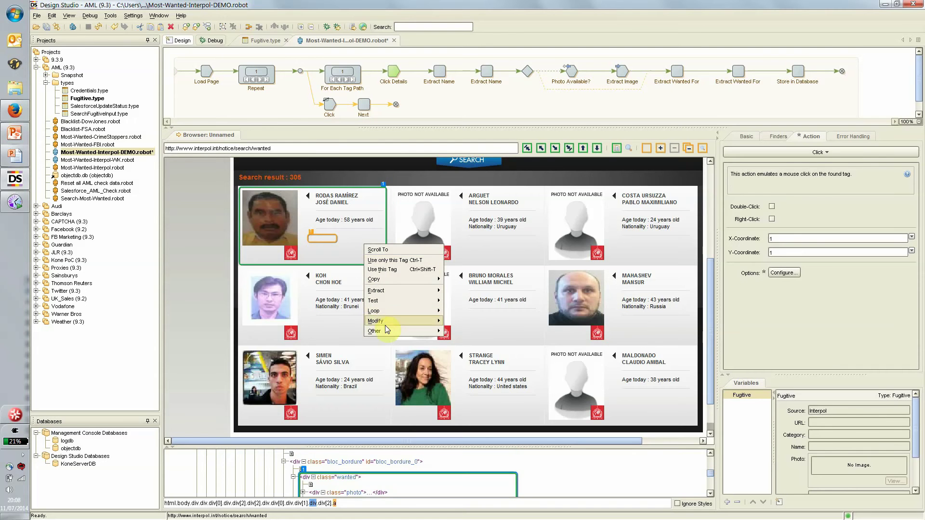
mouse_move(386, 330)
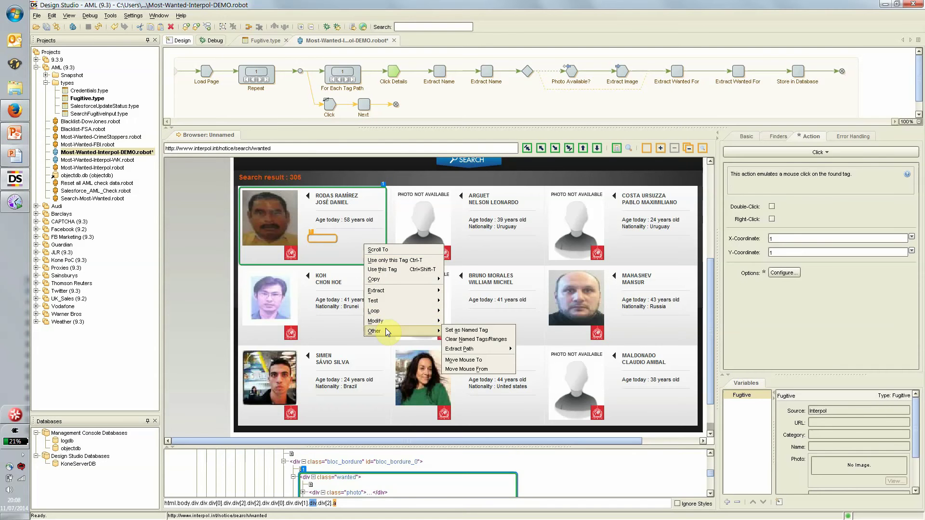
click(498, 361)
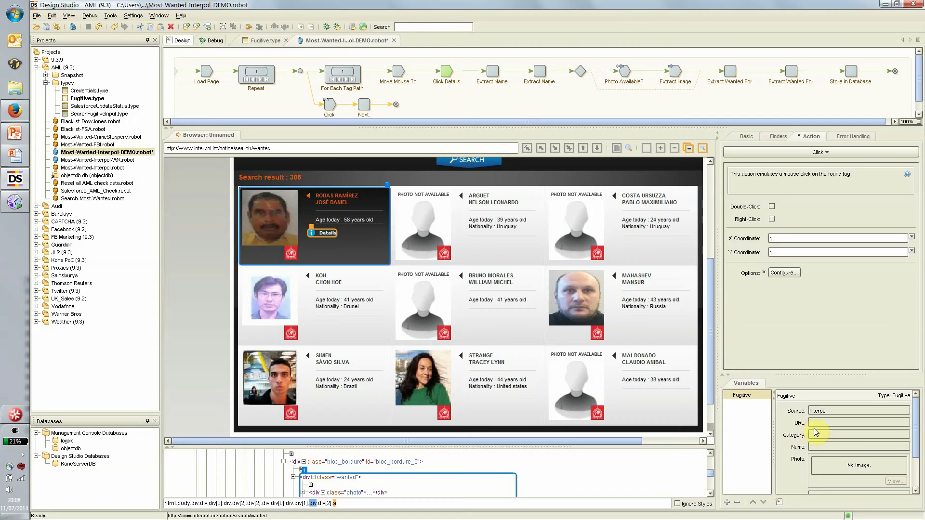
Step: Extract the Details link's URL into Fugitive.URL
right_click(328, 235)
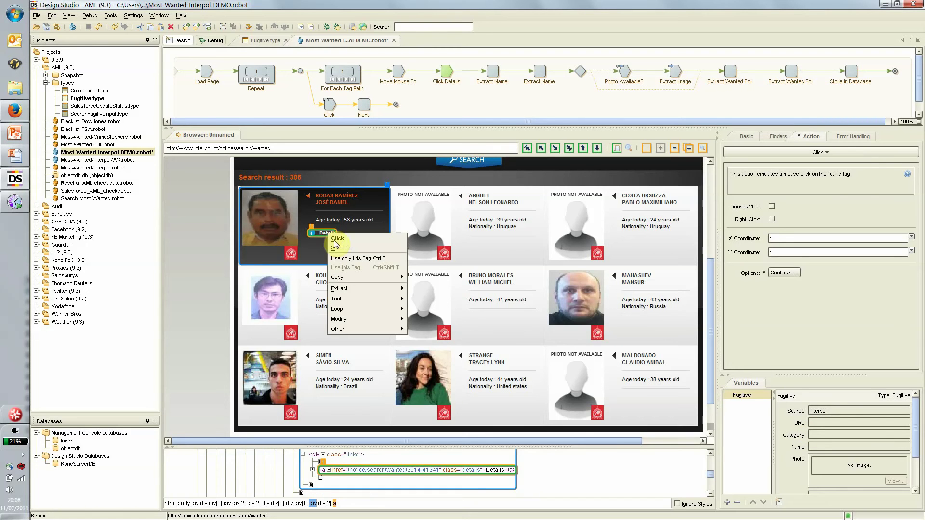
mouse_move(354, 292)
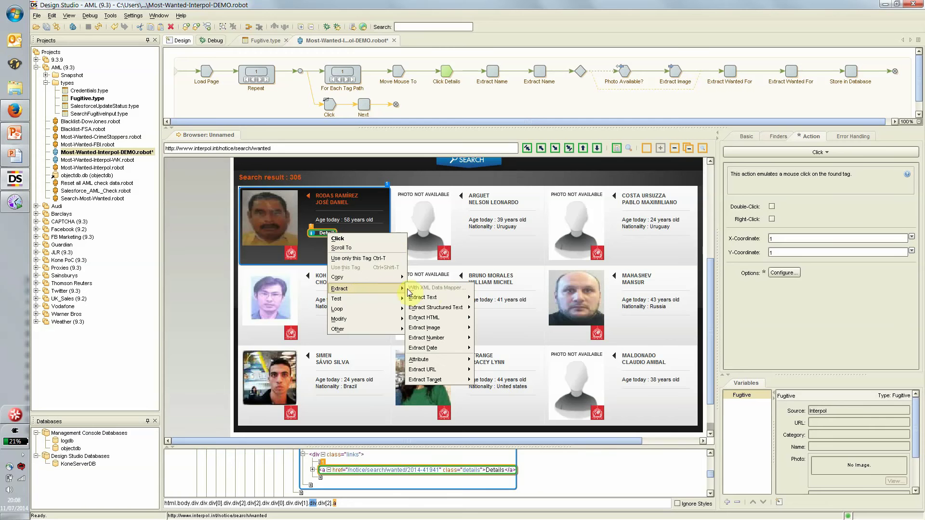
mouse_move(441, 368)
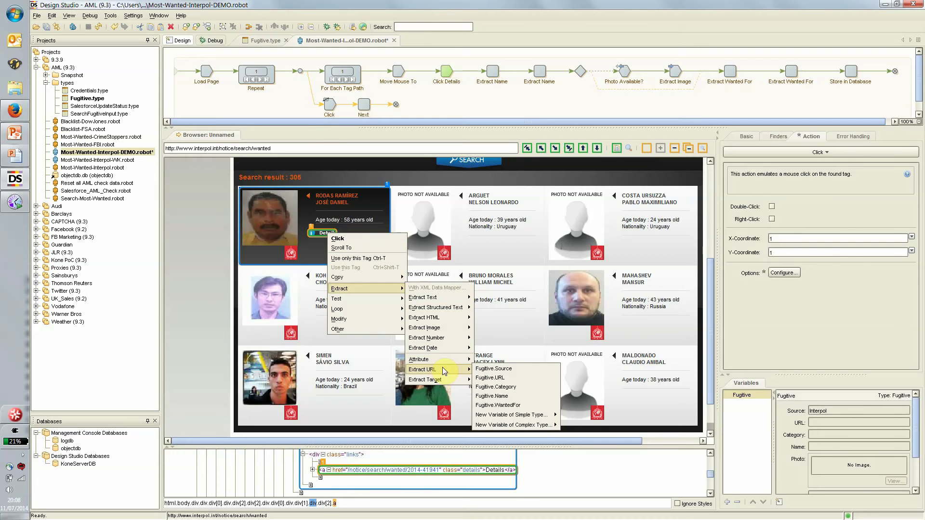
click(523, 377)
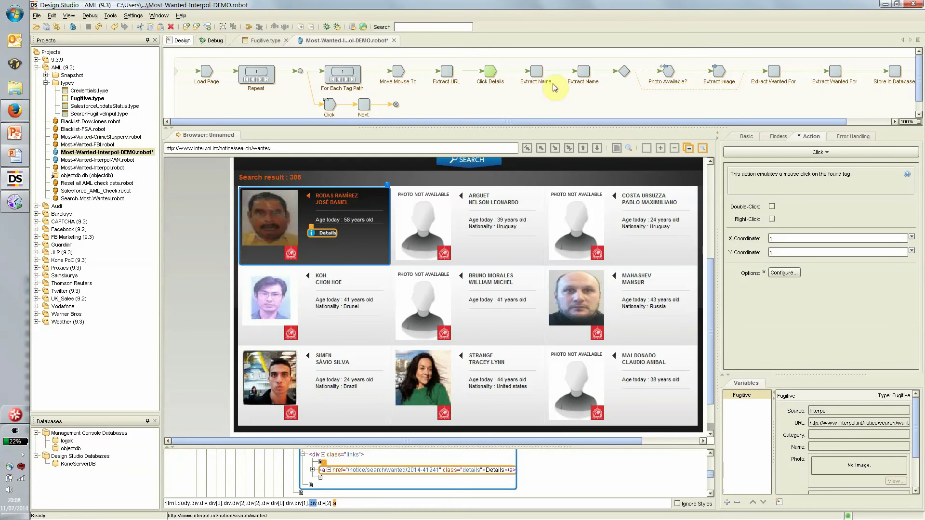
Step: Execute both Extract Name steps and the Try step, filling Fugitive.Name with the full name
click(536, 72)
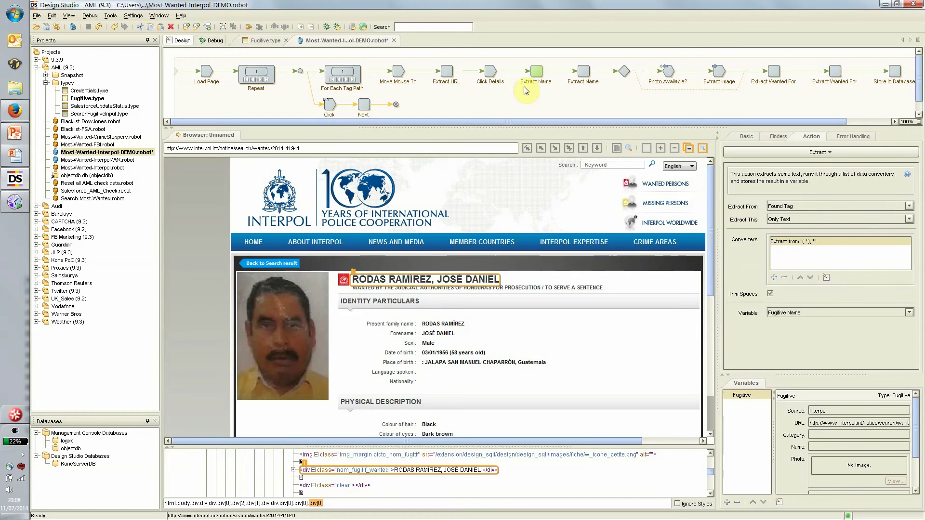
click(587, 73)
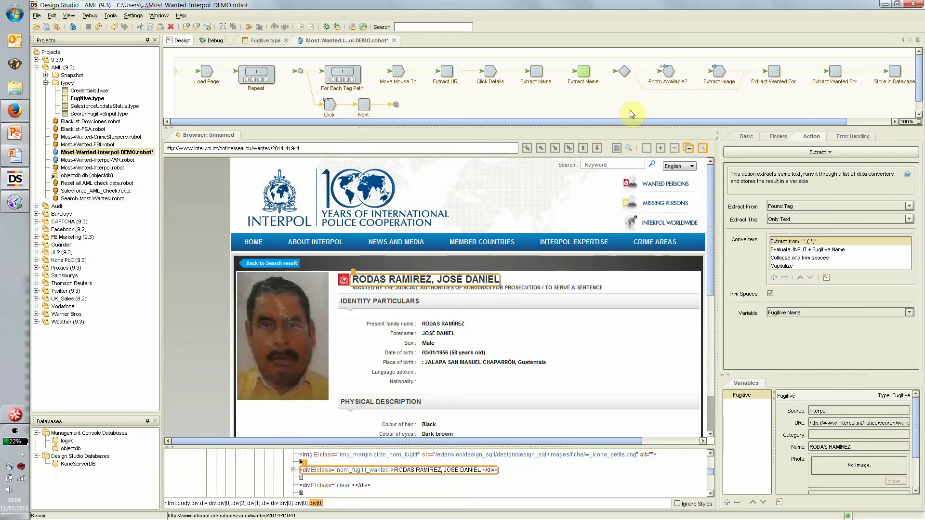
click(624, 72)
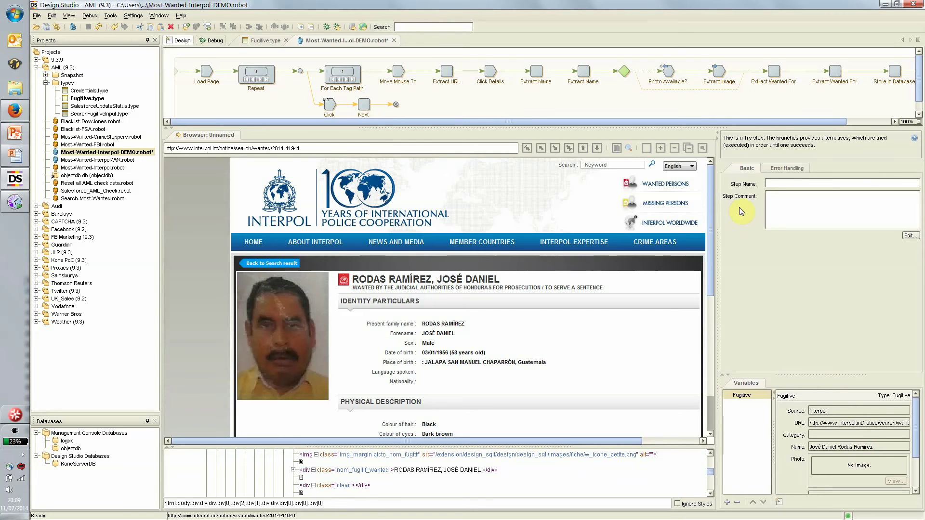
Step: Execute Photo Available?, Extract Image and both Extract Wanted For steps, capturing the photo
click(668, 72)
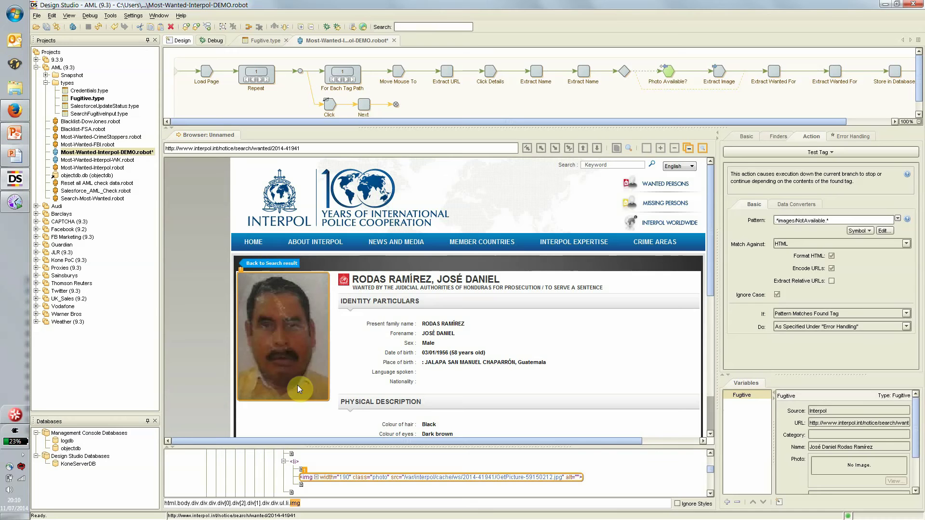
click(720, 71)
click(774, 71)
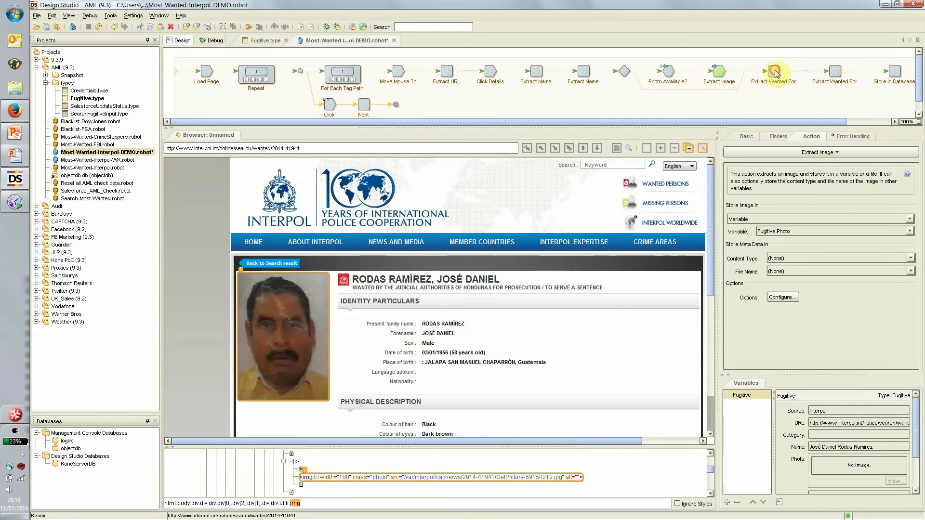
scroll(910, 434, down, 5)
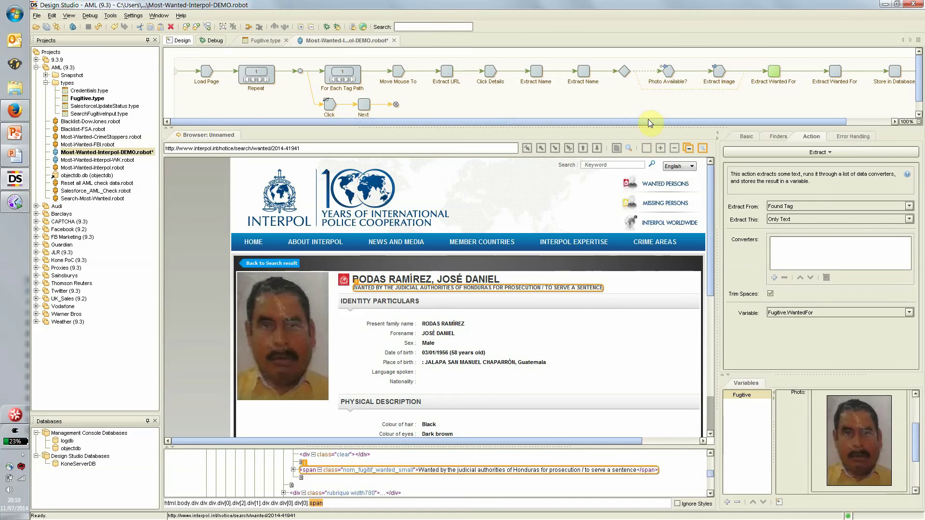
drag(648, 120, 728, 121)
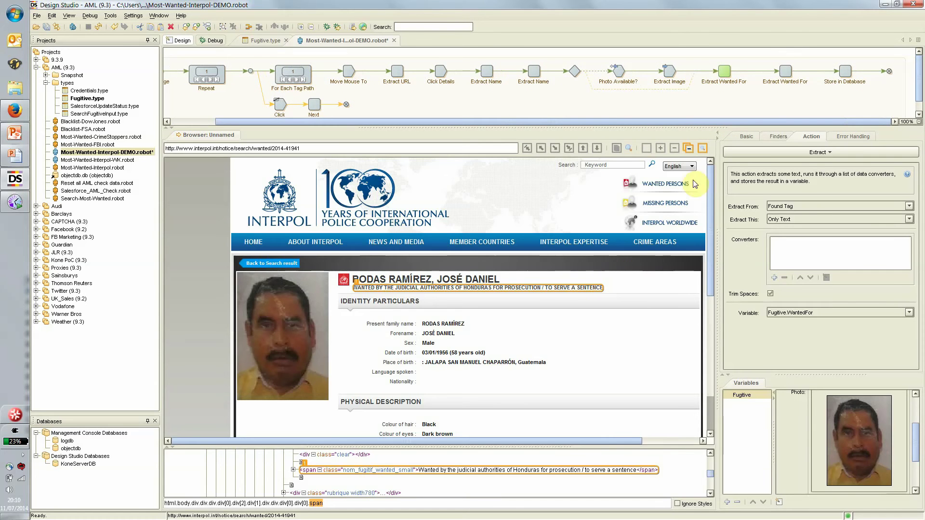
click(788, 72)
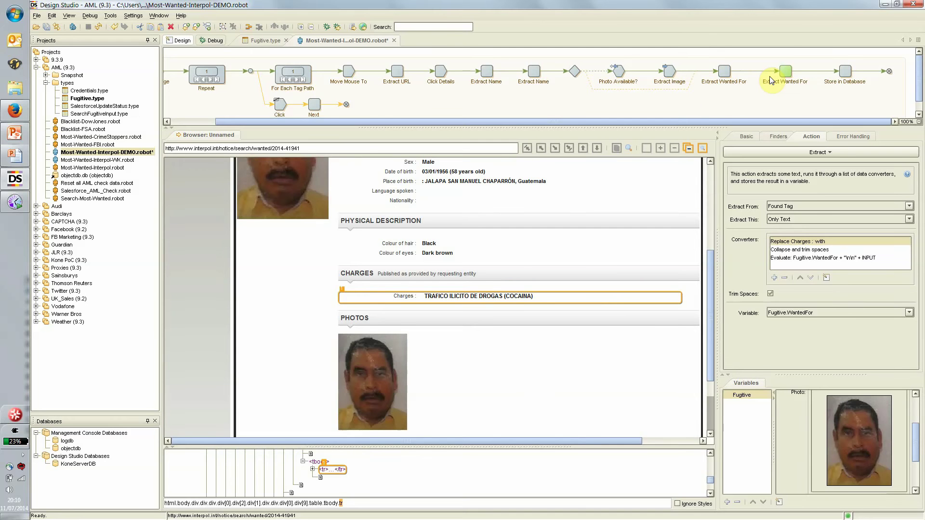
Step: Advance to Store in Database and review the full WantedFor charges text
click(844, 74)
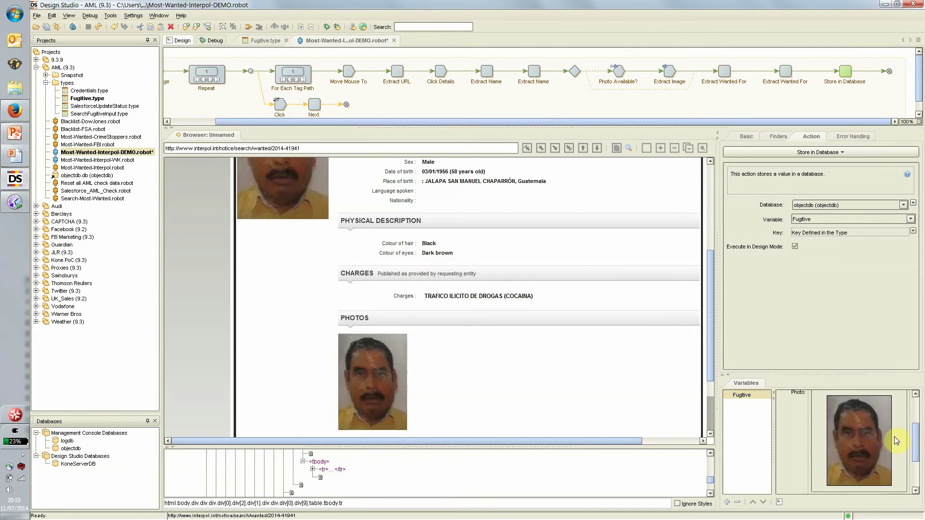
drag(917, 462, 909, 491)
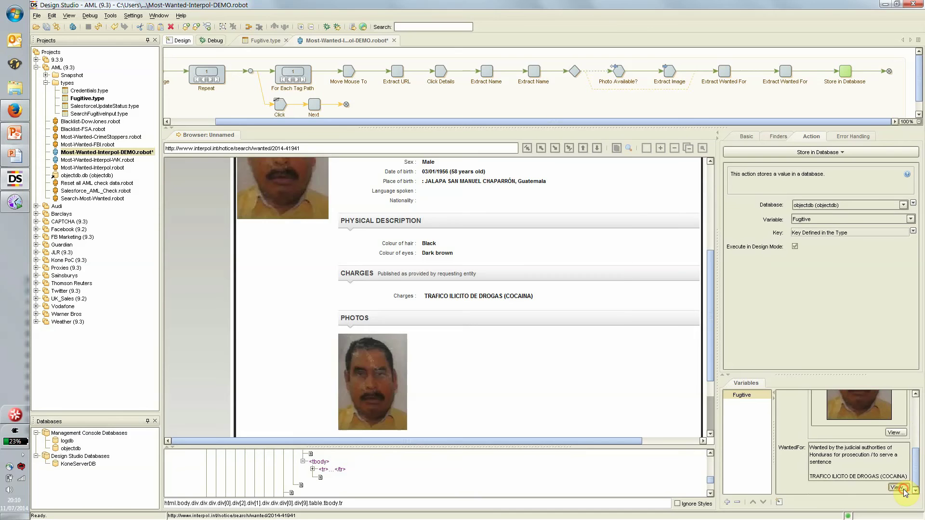
click(897, 488)
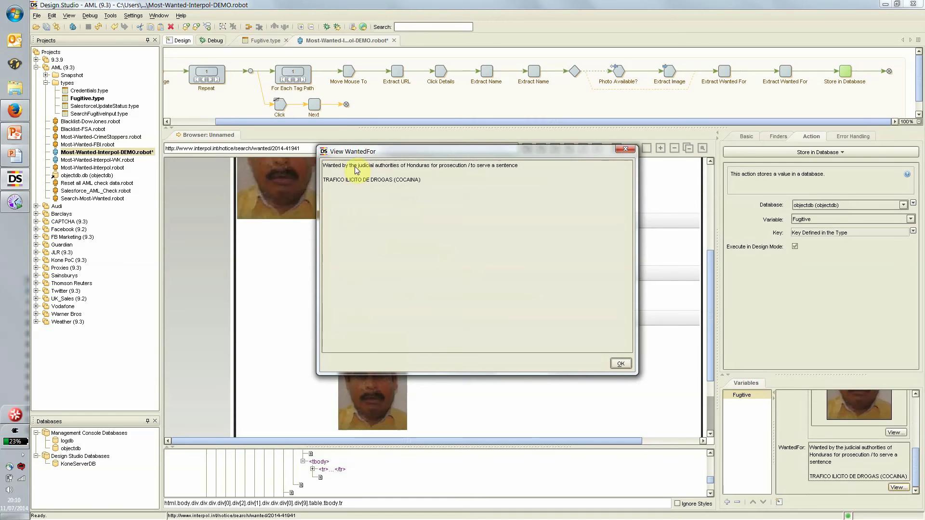
click(620, 365)
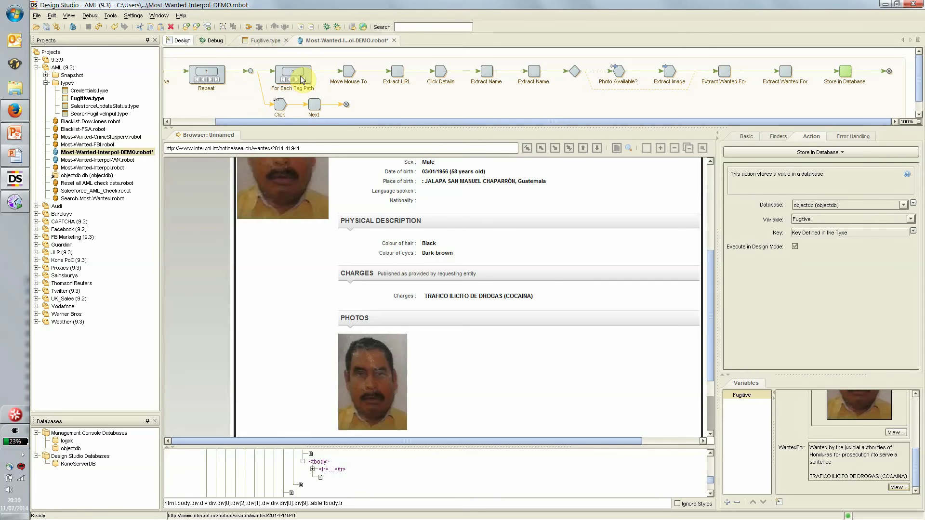
Step: Rewind the robot to the search results page and switch to Debug mode
click(350, 73)
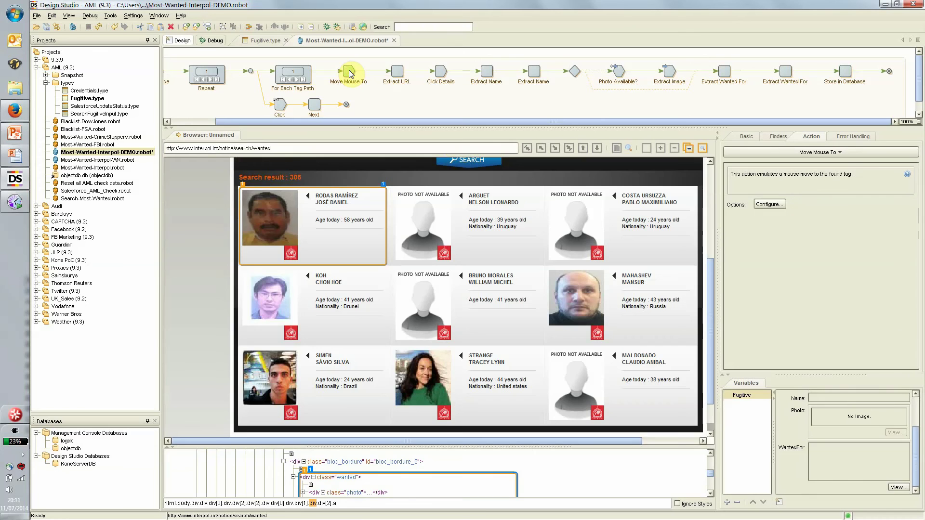
drag(711, 287, 712, 336)
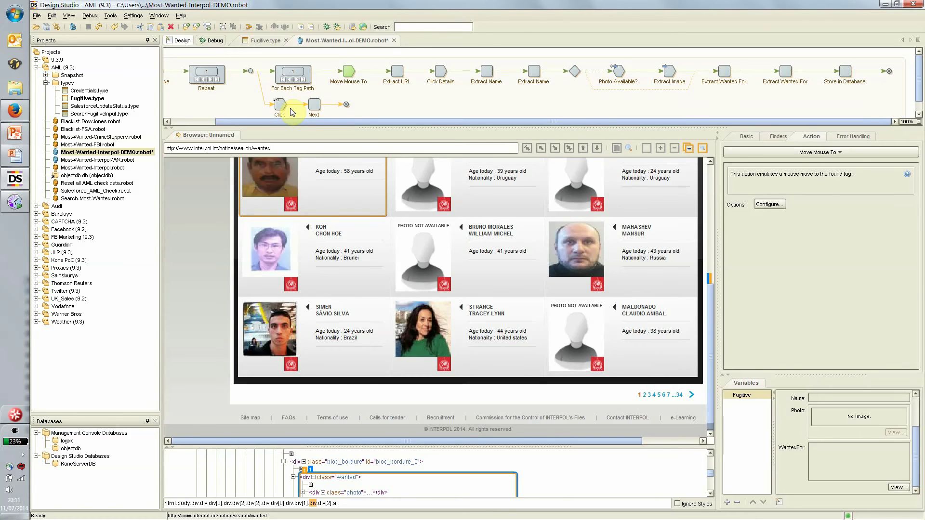
click(216, 41)
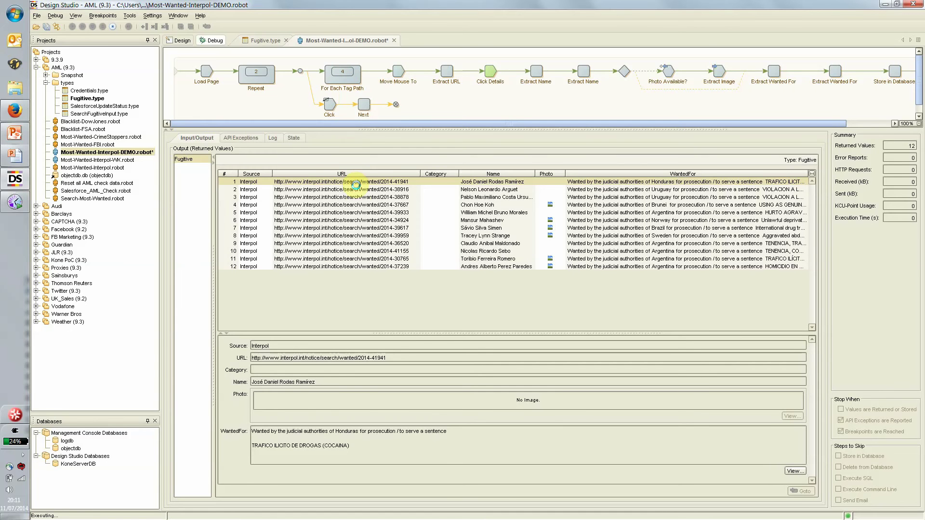
Step: Browse the returned fugitive records, then stop the run at 19 results
click(596, 205)
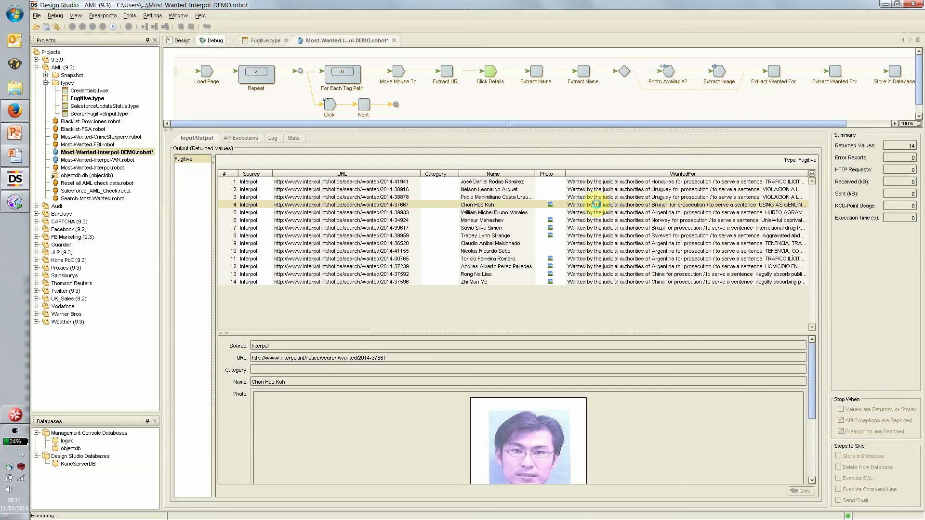
key(Down)
key(Down)
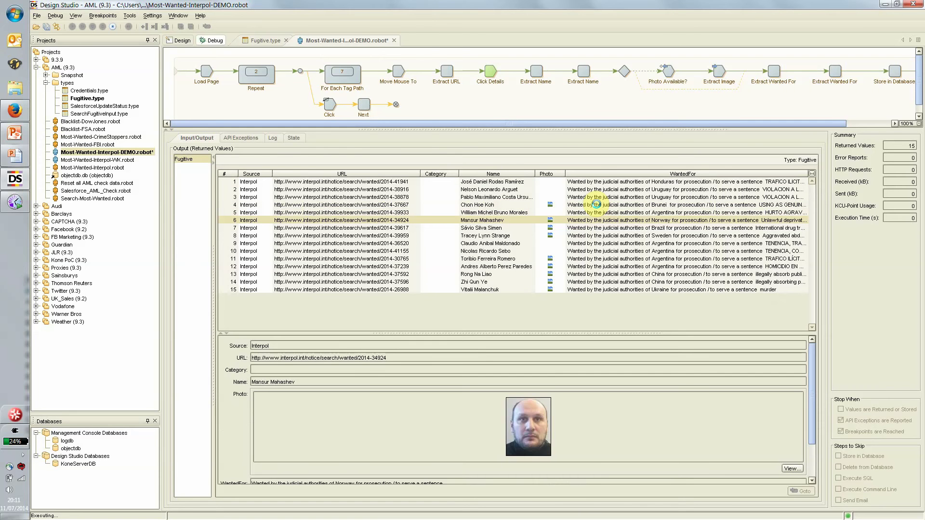
key(Down)
key(Down)
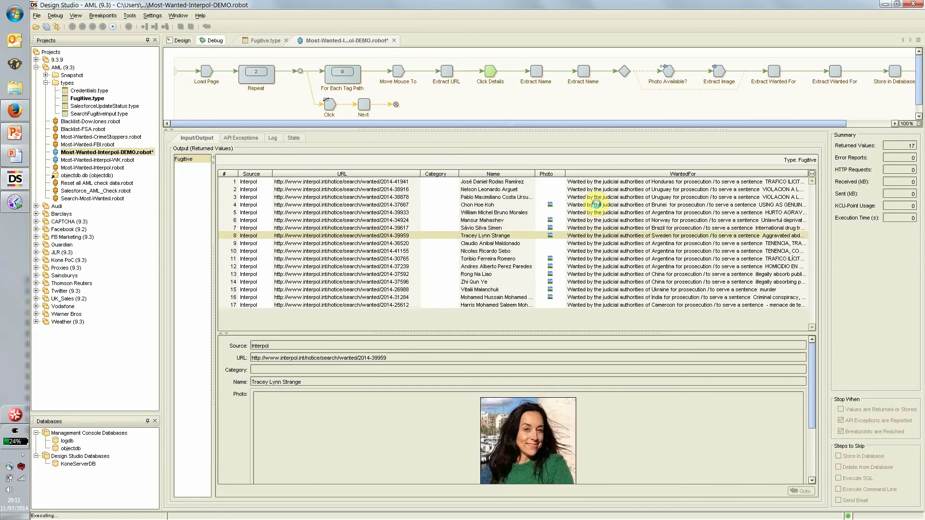
key(Down)
key(Down)
key(Down)
key(Down)
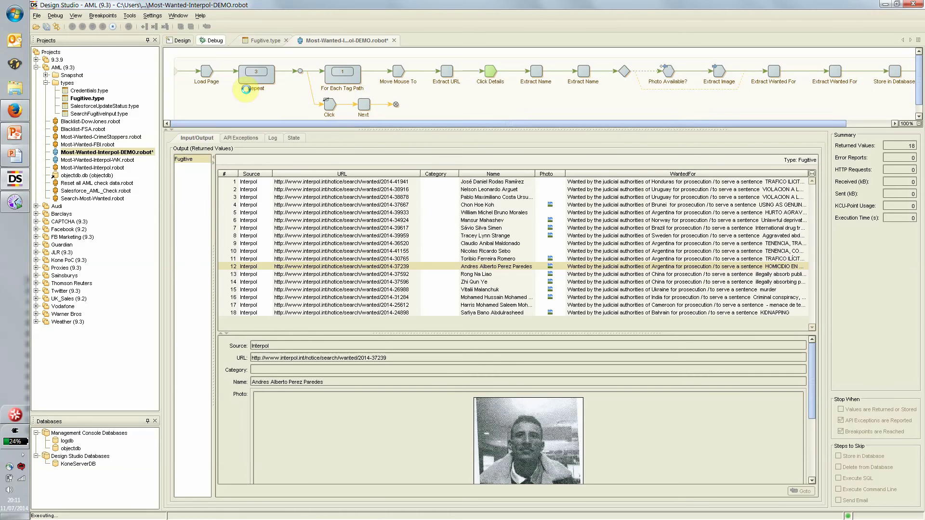
click(117, 28)
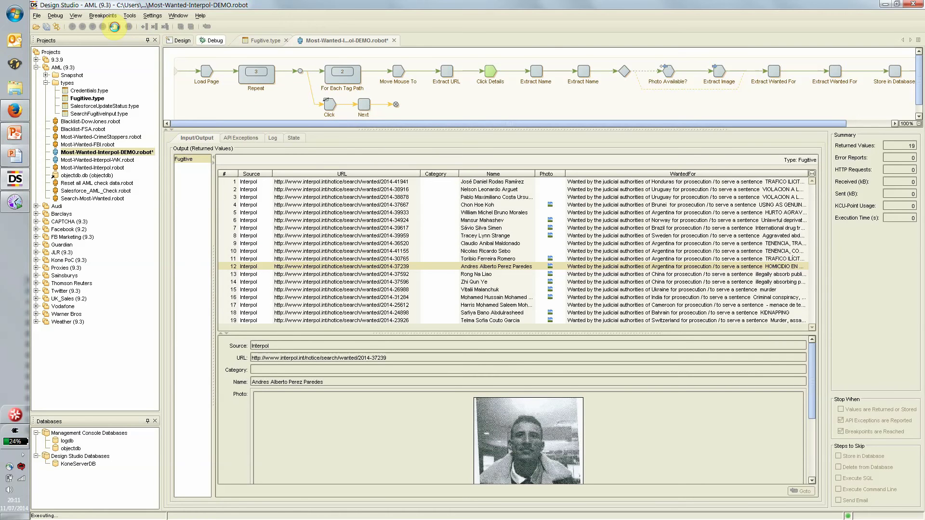
Step: Return to Design mode and select the Blacklist-FSA and Most-Wanted-CrimeStoppers robots
click(178, 43)
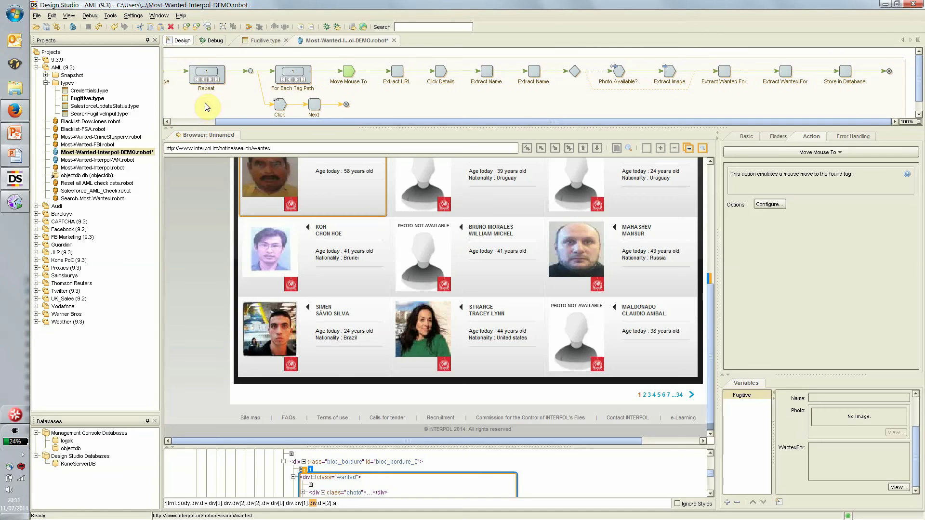
drag(227, 120, 179, 120)
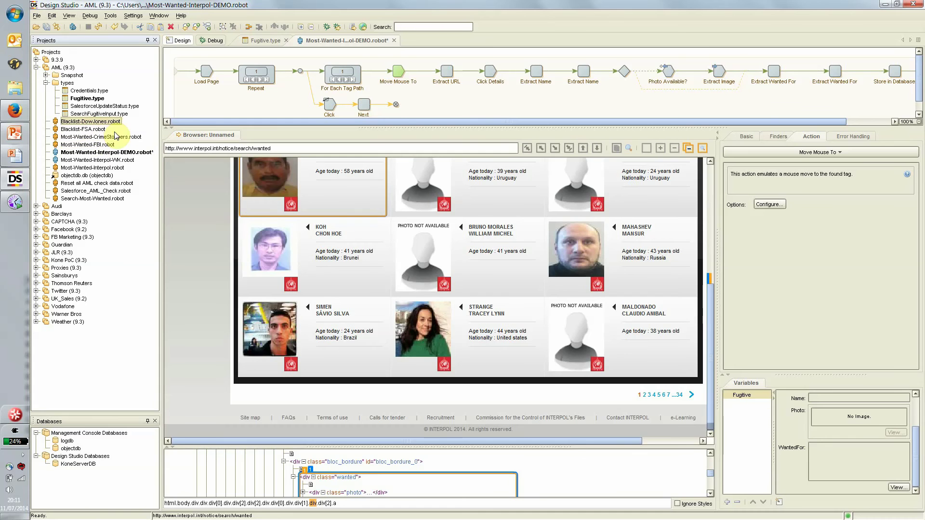
click(89, 129)
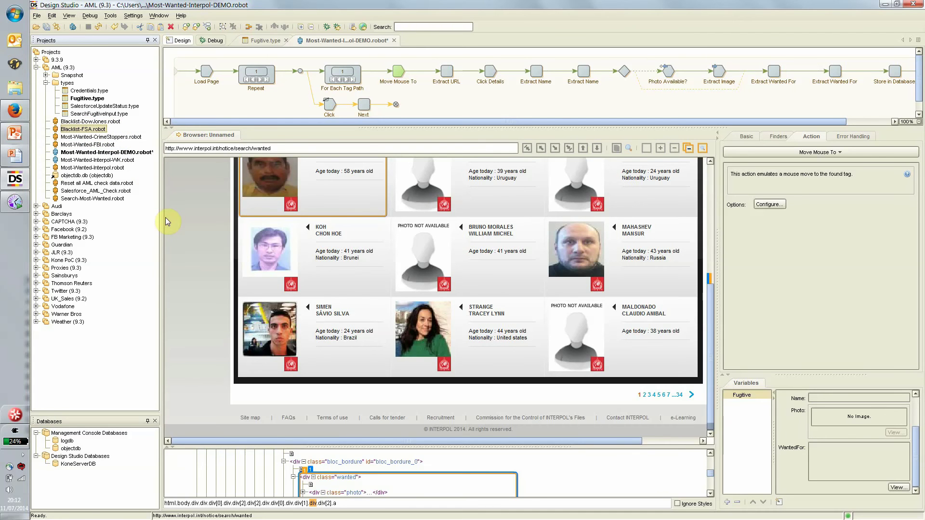
click(120, 138)
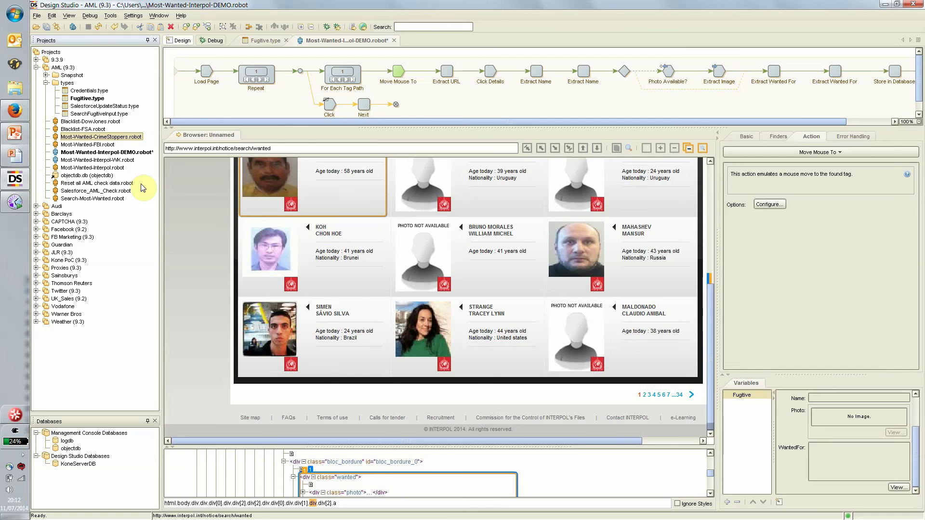
Step: Save the Most-Wanted-Interpol-DEMO robot and start uploading it to the Management Console
click(46, 29)
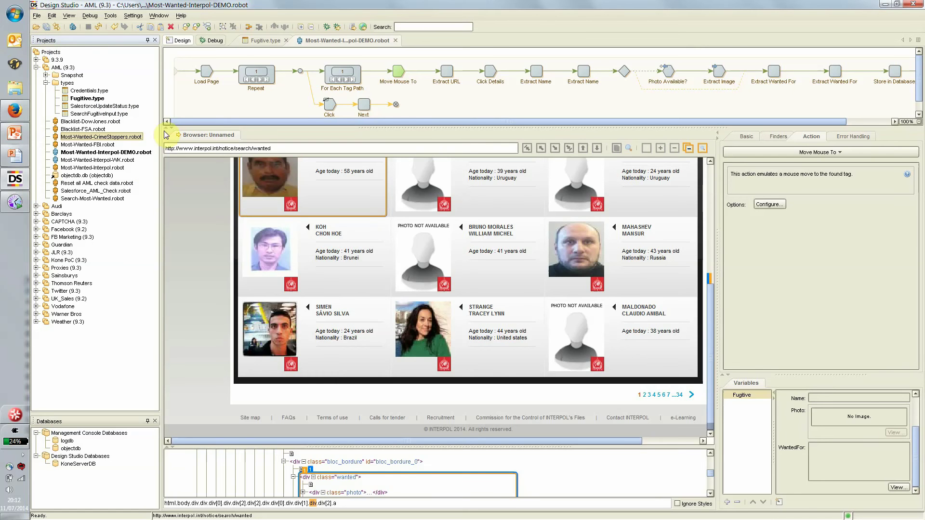
click(356, 27)
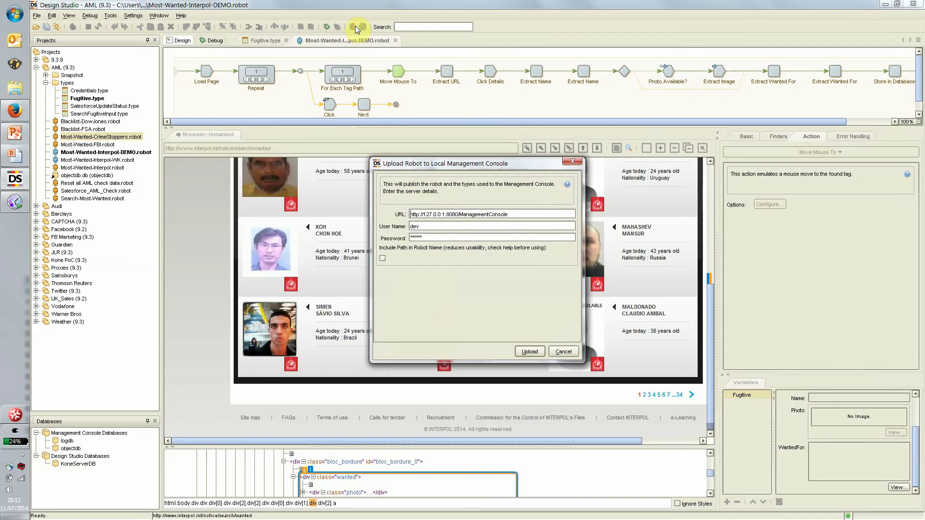
click(539, 355)
Step: Place the robot in the Intel project and open the Management Console from the confirmation
click(505, 240)
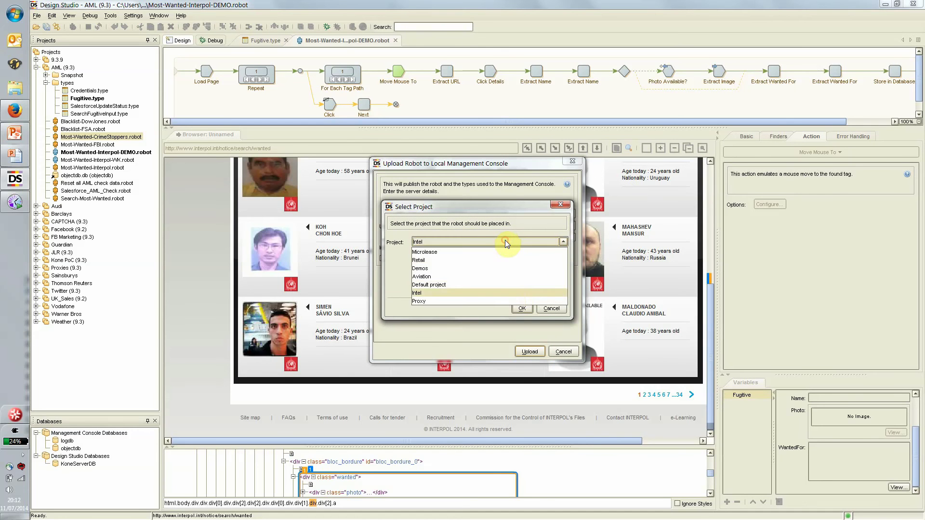
click(505, 294)
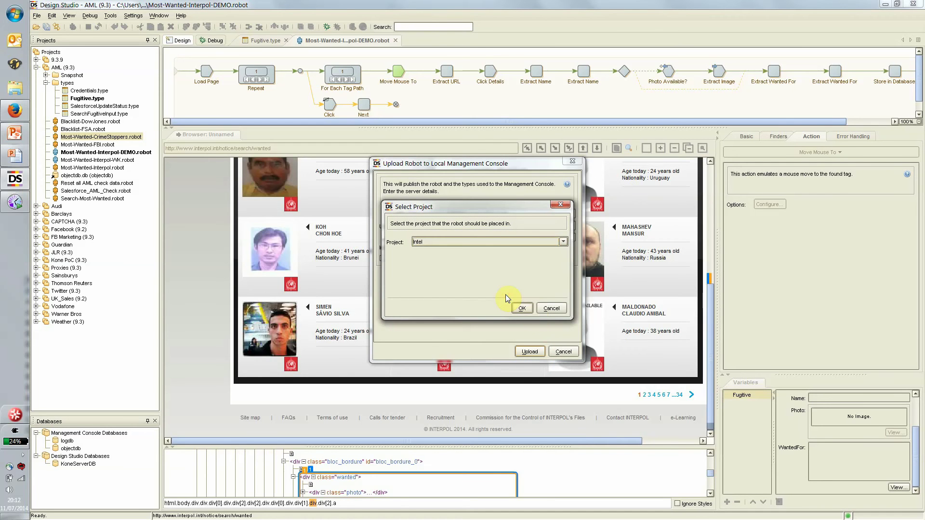
click(524, 309)
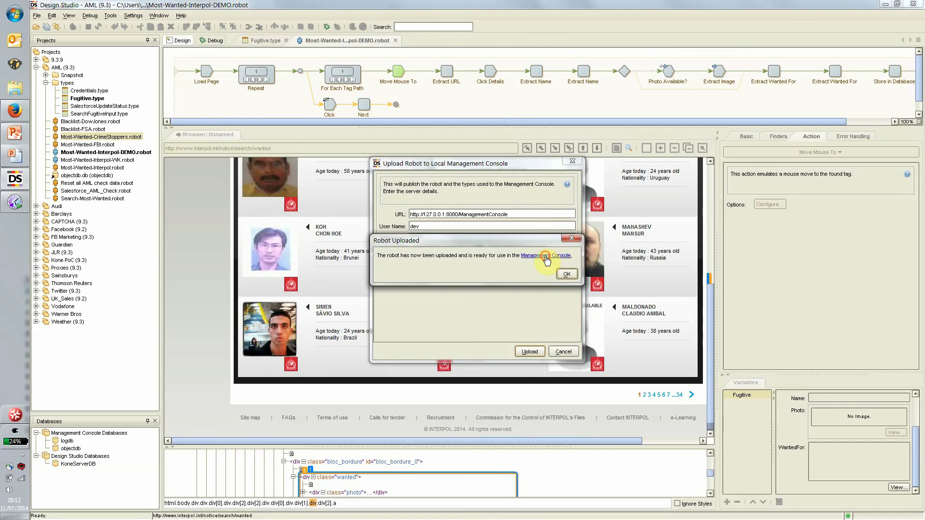
click(546, 256)
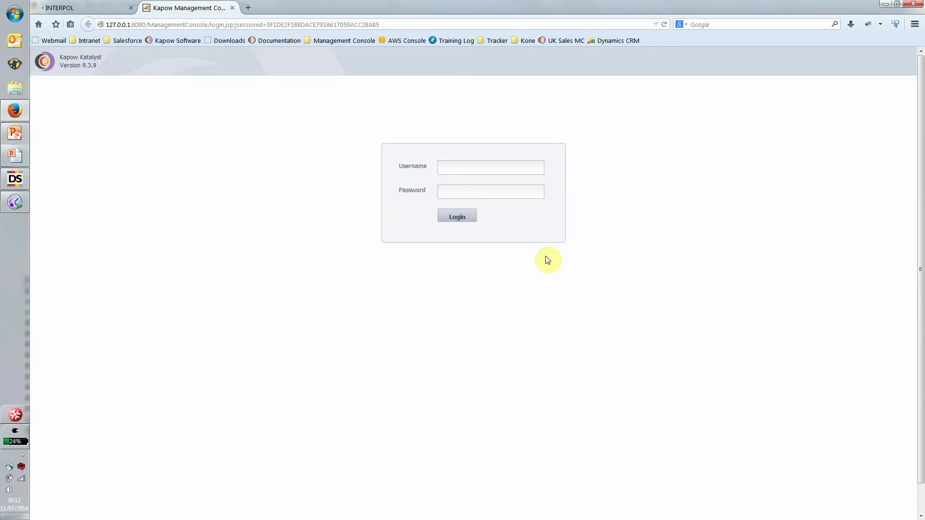
Step: Log in as admin and filter Repository > Robots to the Intel project's 13 robots
text(admin)
key(Tab)
text(********)
key(Return)
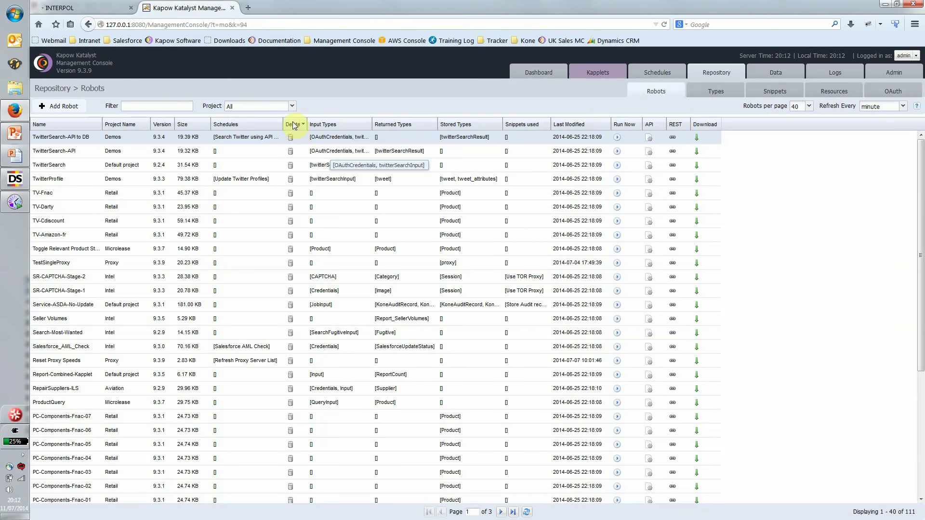
click(292, 106)
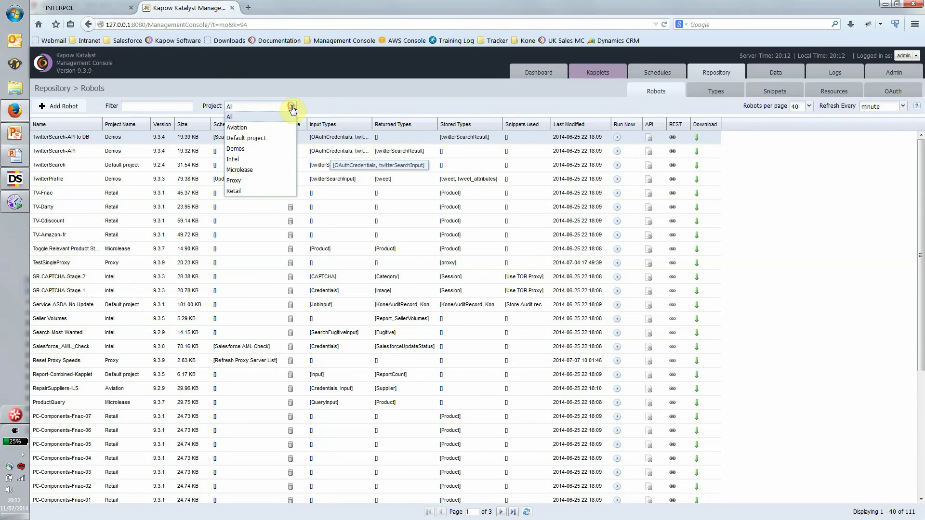
click(277, 159)
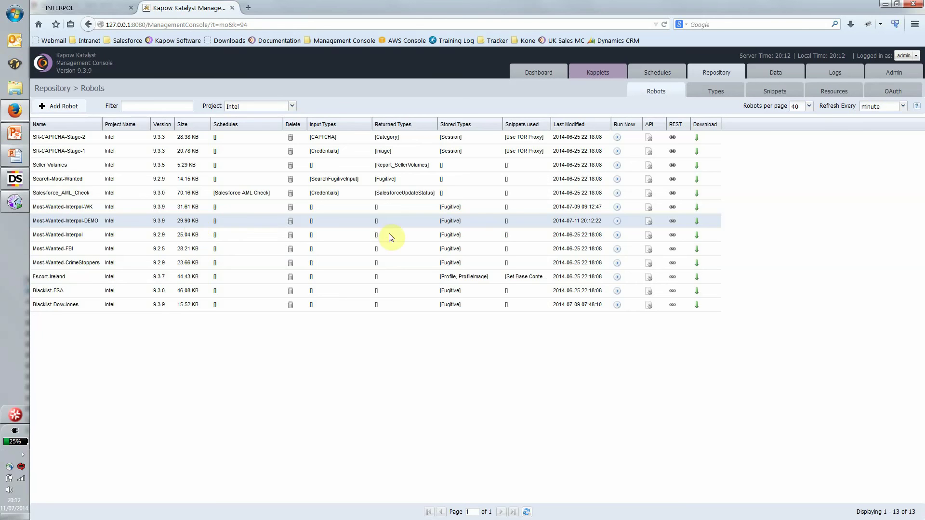
Step: Open the Update AML Blacklist schedule for editing from the Schedules list
click(657, 75)
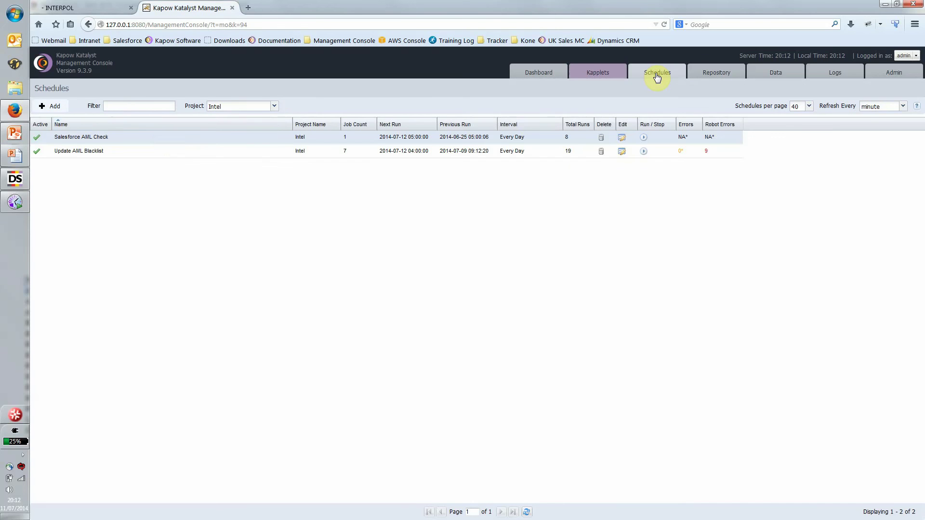
click(120, 151)
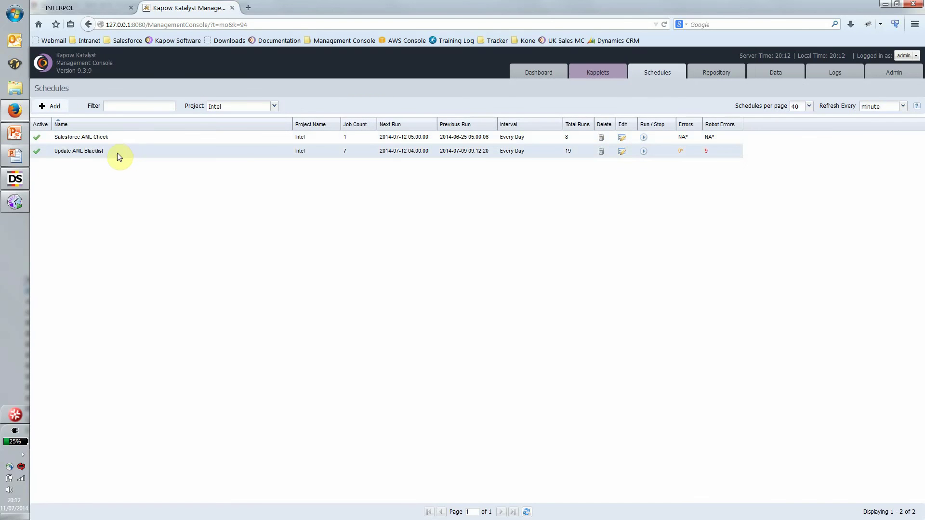
double_click(116, 153)
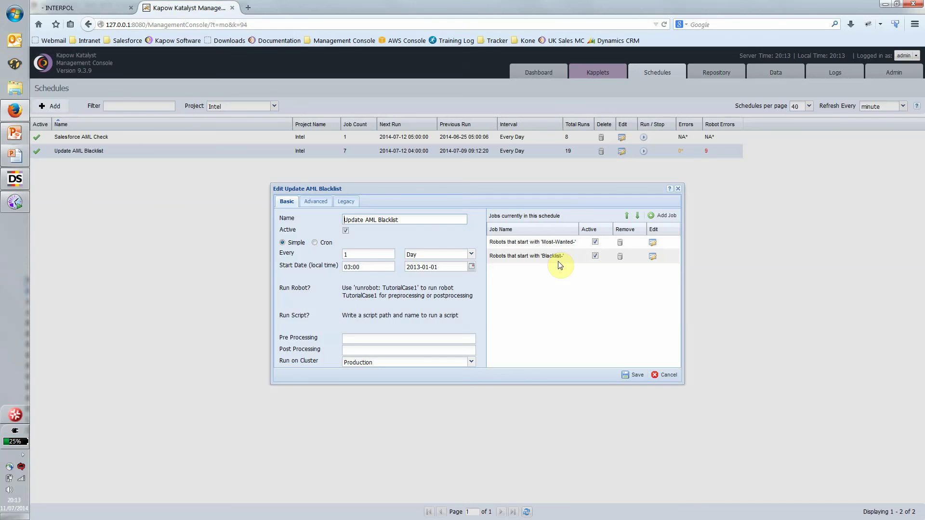
Step: Review the Most-Wanted- and Blacklist- job criteria, closing each without changes
click(652, 244)
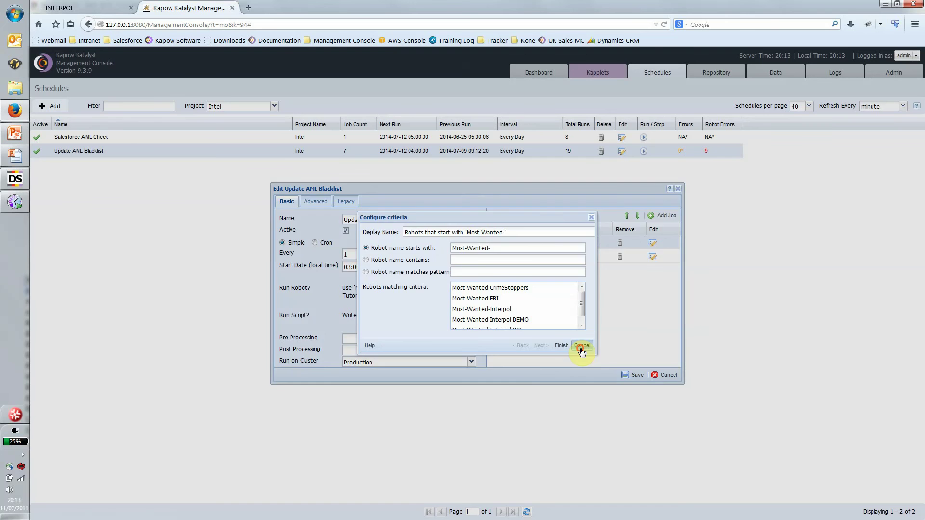
click(582, 346)
click(653, 256)
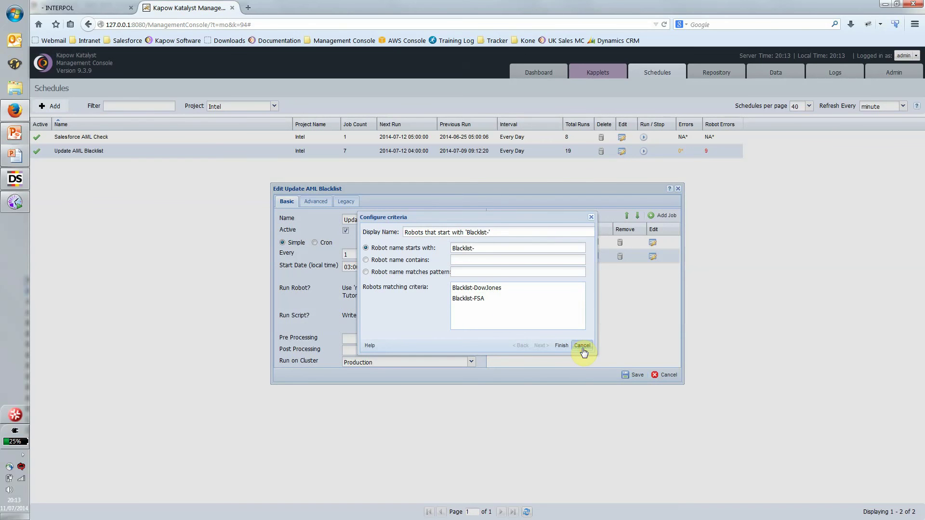
click(582, 346)
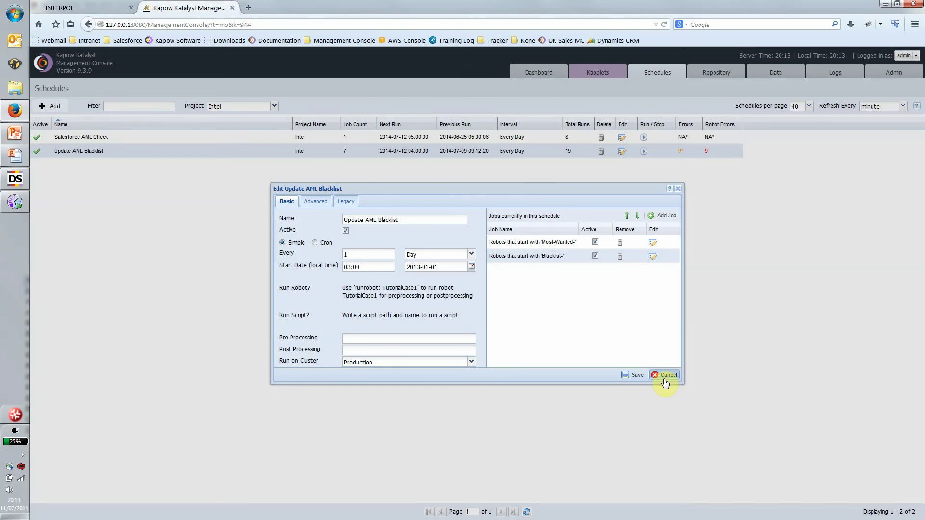
Step: Cancel the schedule editor, return to Design Studio, and dismiss the Robot Uploaded message
click(665, 379)
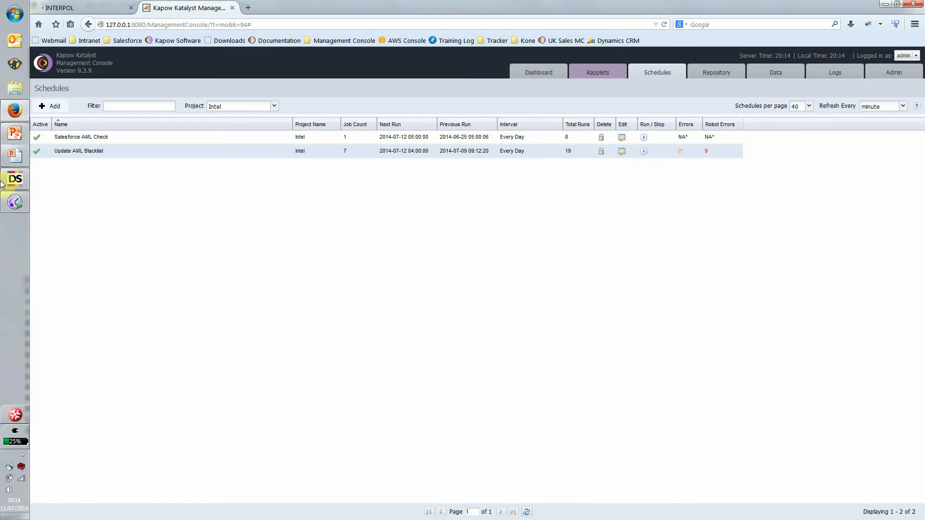
click(15, 178)
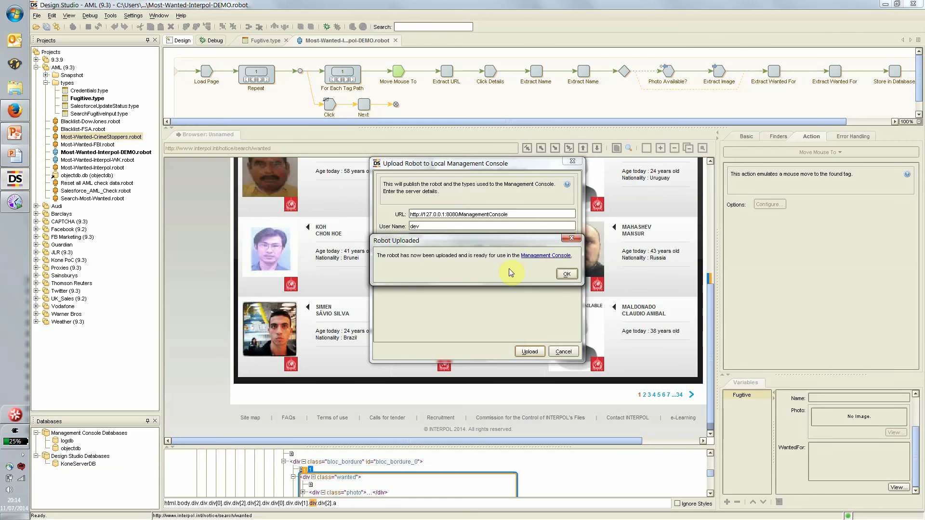
click(567, 274)
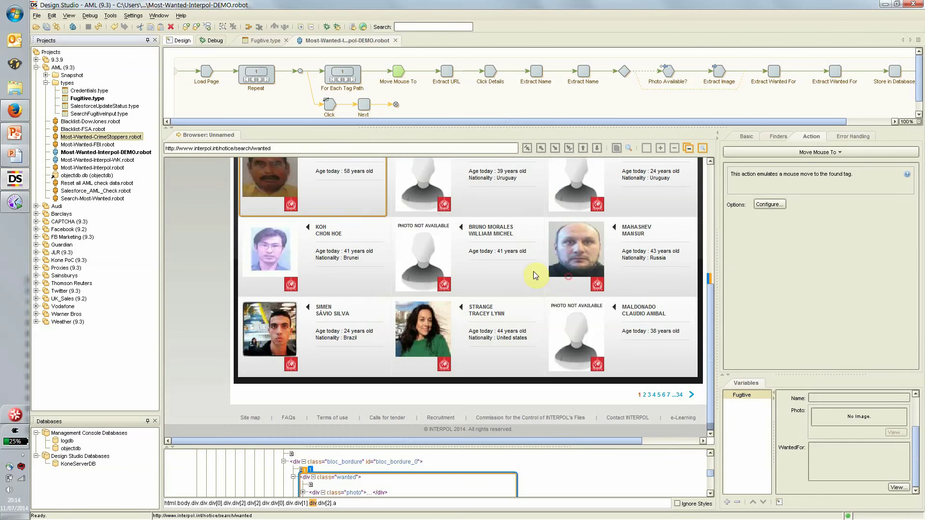
Step: Open Search-Most-Wanted.robot, inspect its SearchFugitiveInput values, then return to Firefox
double_click(90, 200)
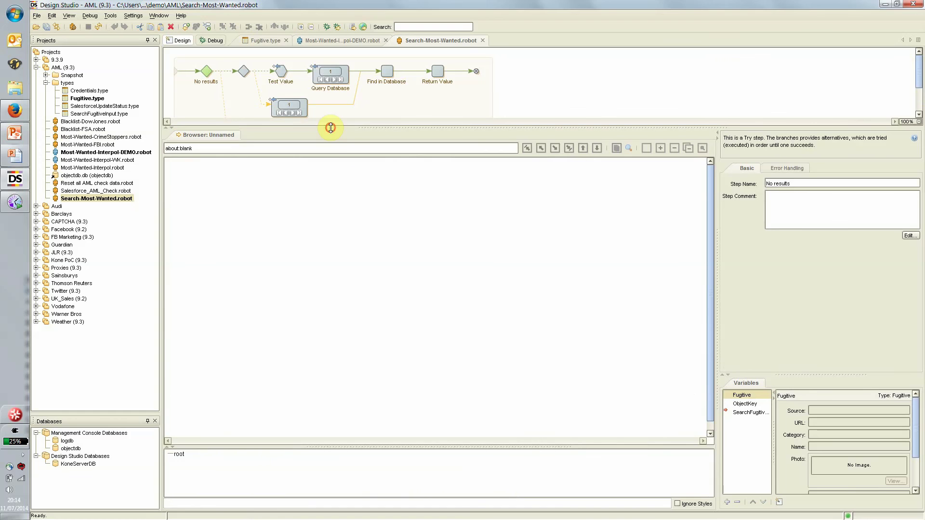
drag(326, 128, 331, 144)
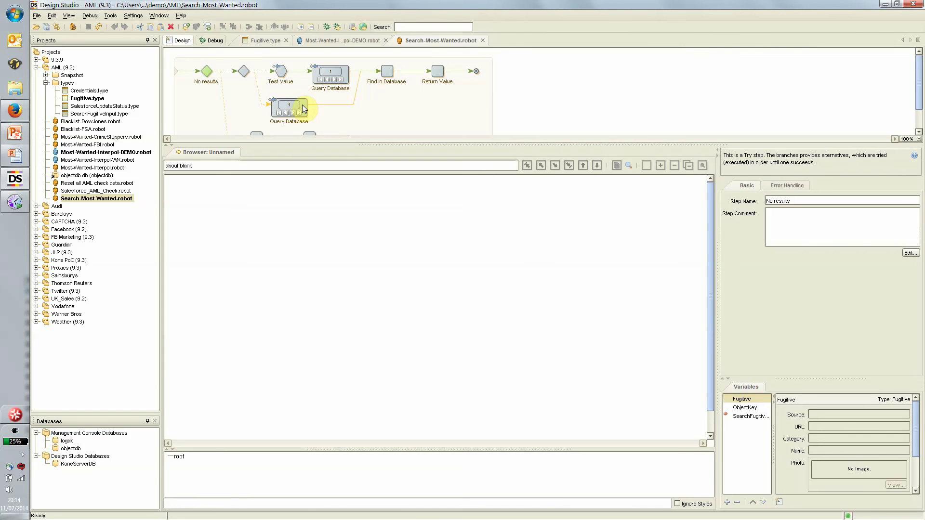
click(746, 416)
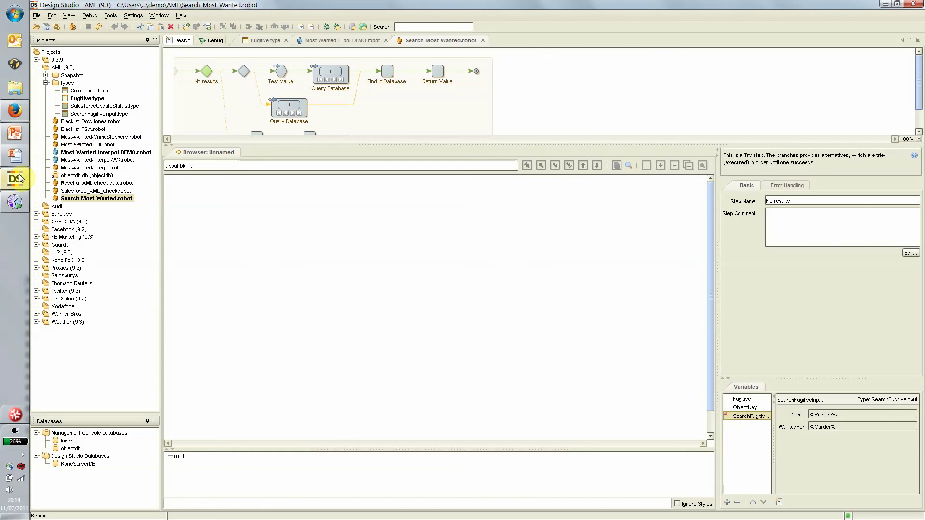
mouse_move(19, 157)
click(15, 110)
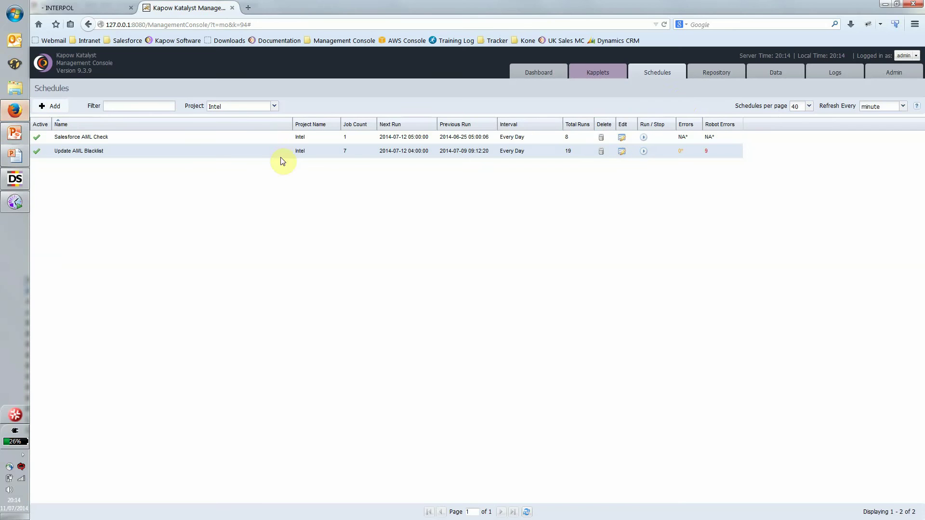
Step: Switch to the Repository tab to list the Intel robots again
click(698, 76)
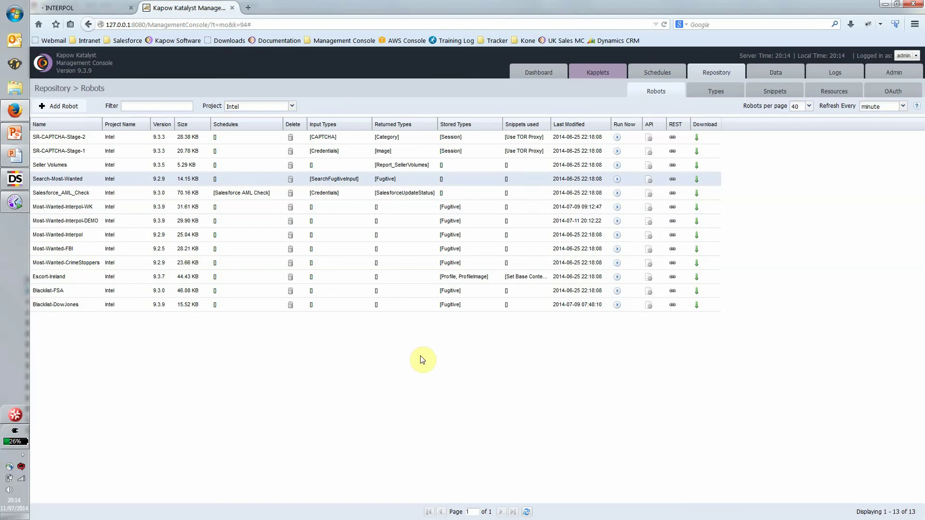
Step: Open the Search-Most-Wanted REST service example and review its URL and request XML
click(673, 179)
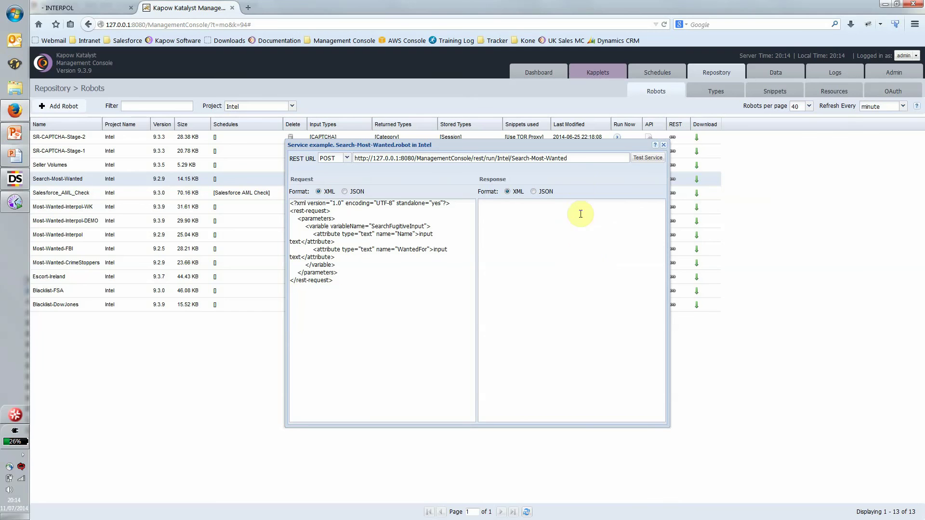
drag(573, 158, 347, 164)
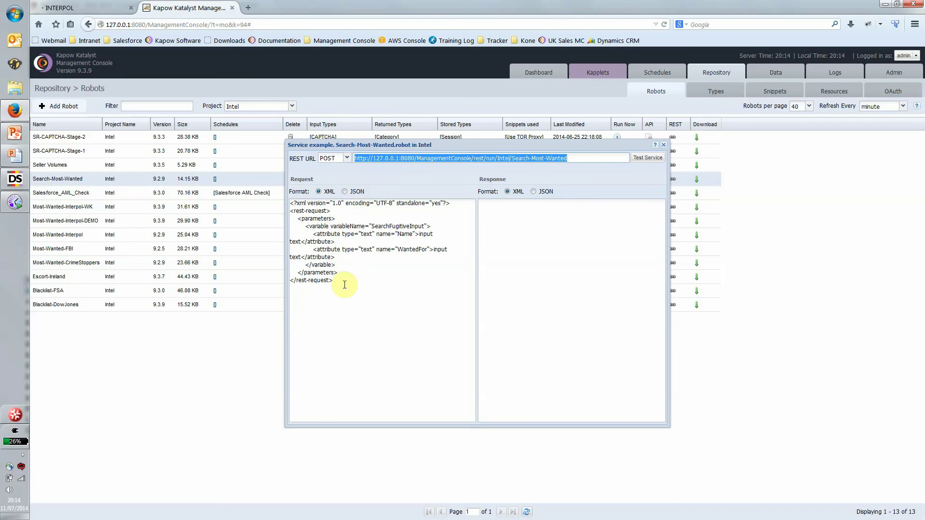
drag(338, 283, 306, 189)
click(307, 266)
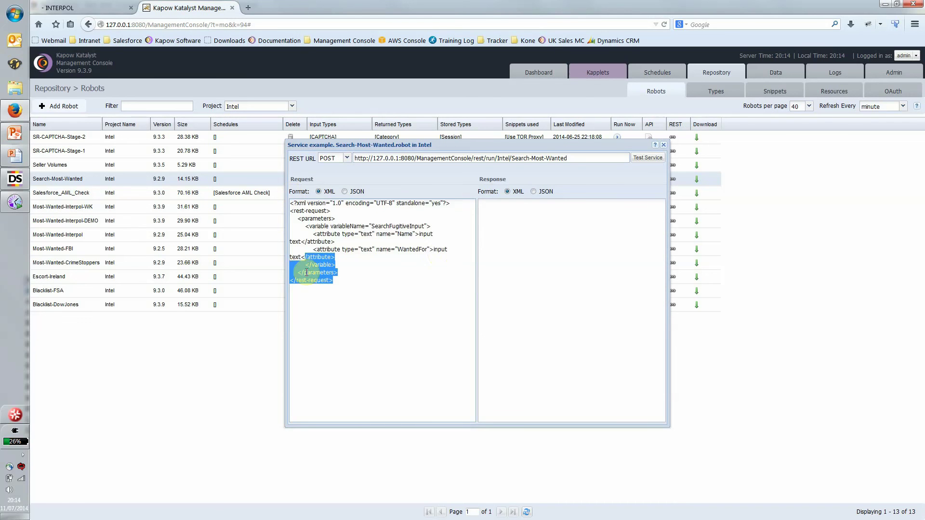
double_click(408, 234)
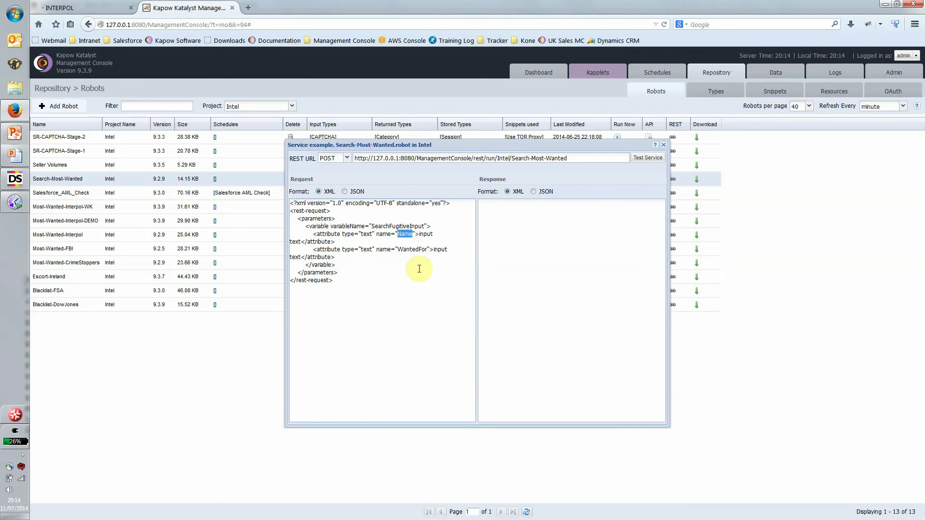
double_click(410, 250)
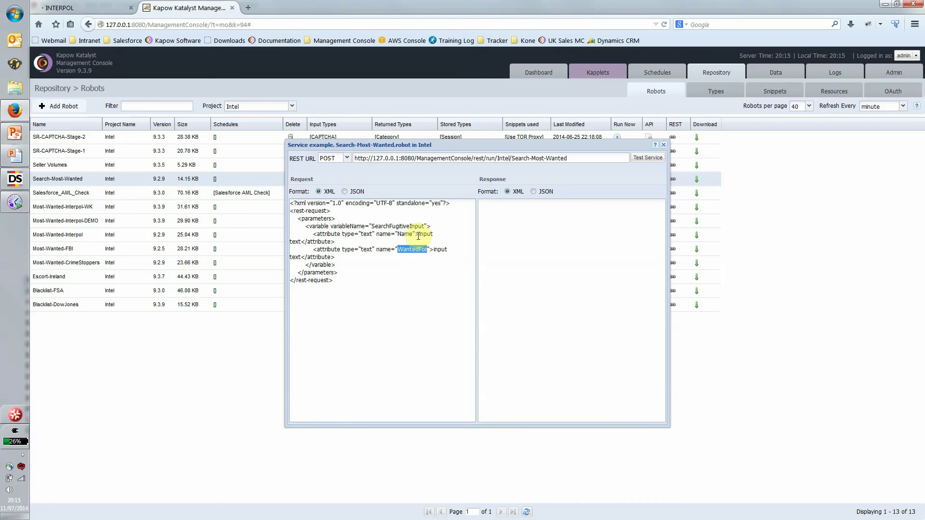
Step: Set the request's Name to RICHARD% and delete the WantedFor placeholder
click(418, 235)
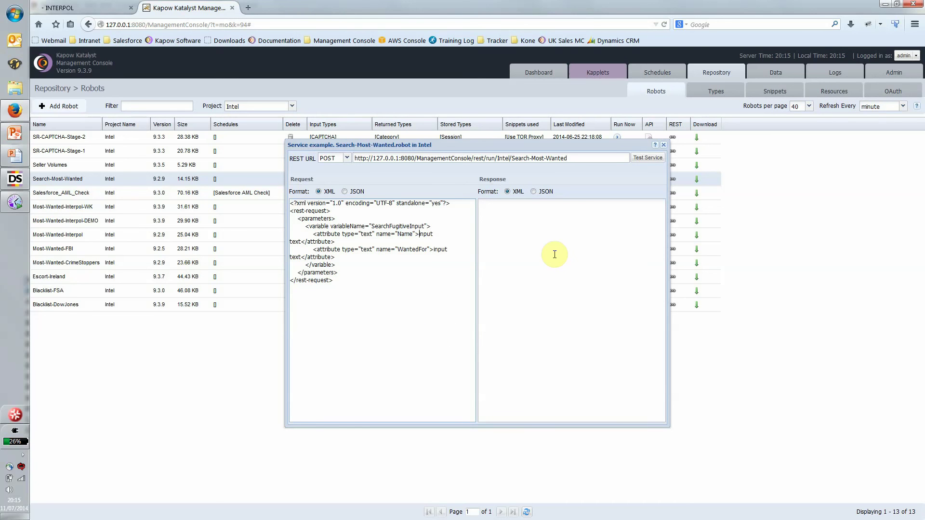
key(shift+Right)
key(shift+Right)
key(shift+Right)
key(shift+Right)
key(shift+Right)
key(shift+Right)
key(shift+Right)
key(shift+Right)
text(RICHARD)
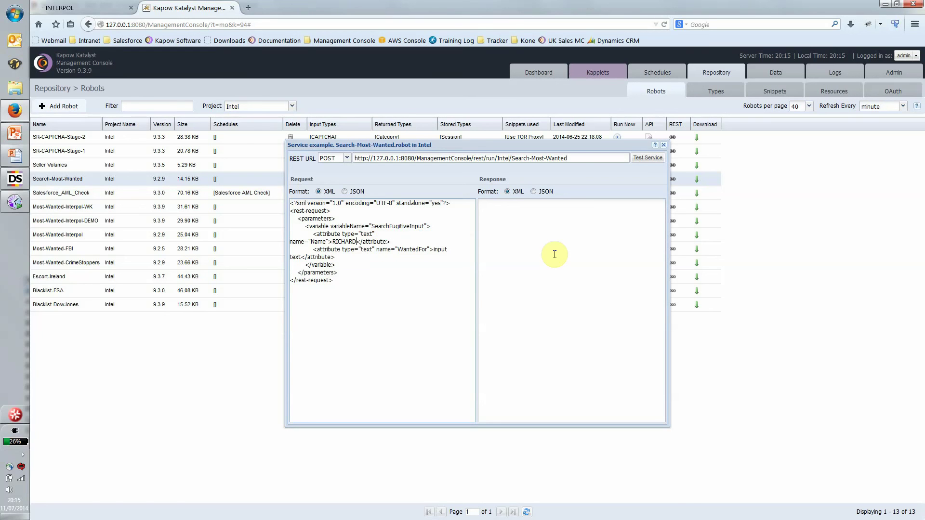
text(%)
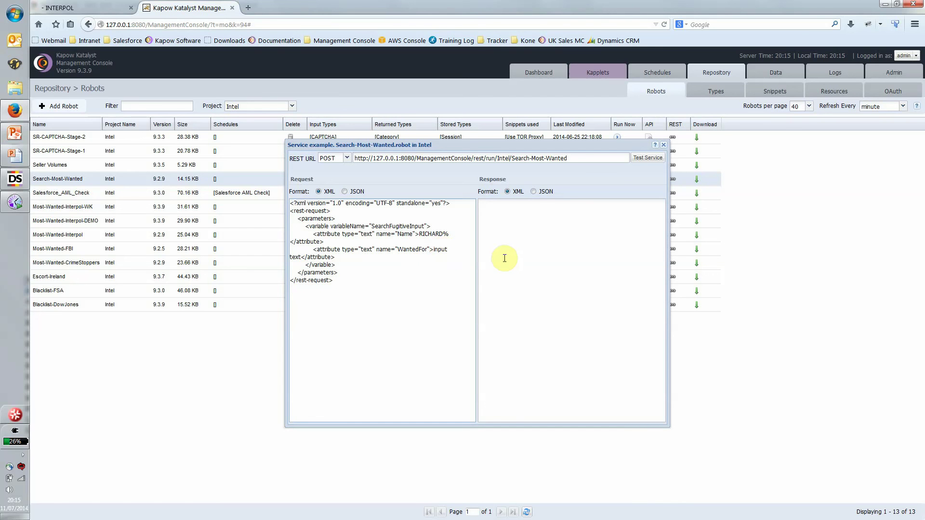
key(shift+Right)
key(shift+Right)
key(shift+Right)
key(shift+Right)
key(shift+Right)
key(shift+Right)
key(shift+Right)
key(Delete)
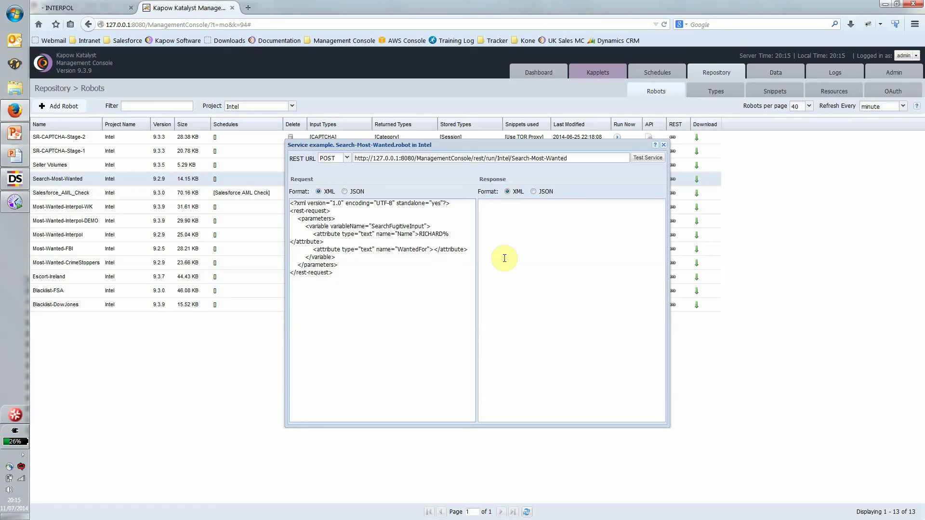
Step: Test the service with JSON output, review the returned Dow Jones matches, then close the example
click(533, 191)
click(642, 159)
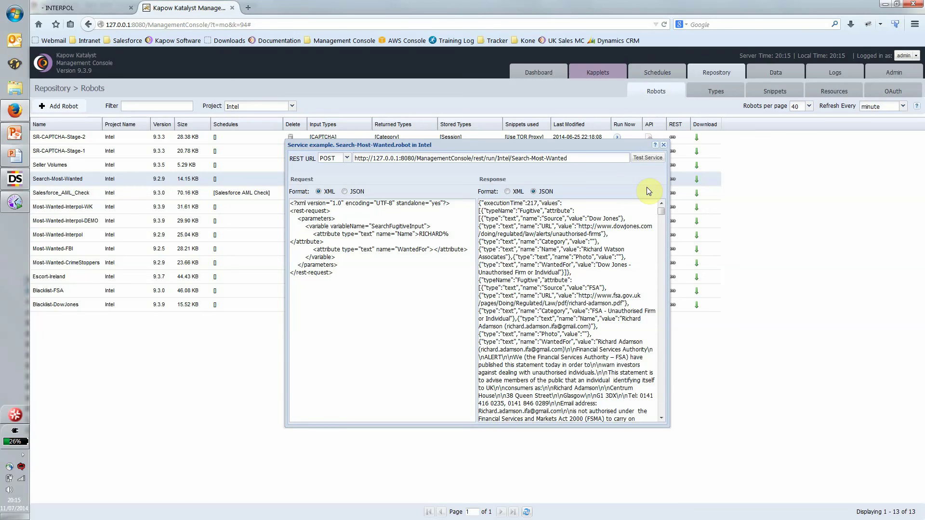
drag(588, 219, 506, 257)
click(580, 227)
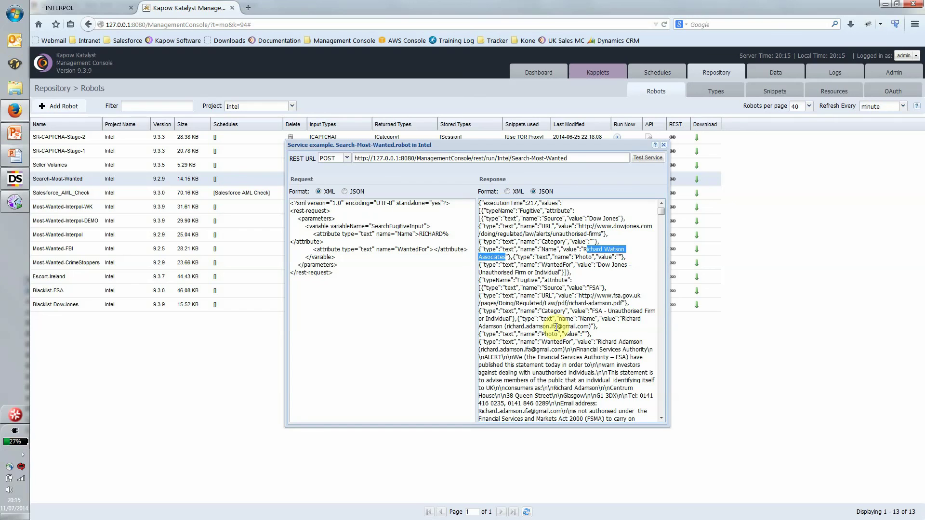
click(666, 147)
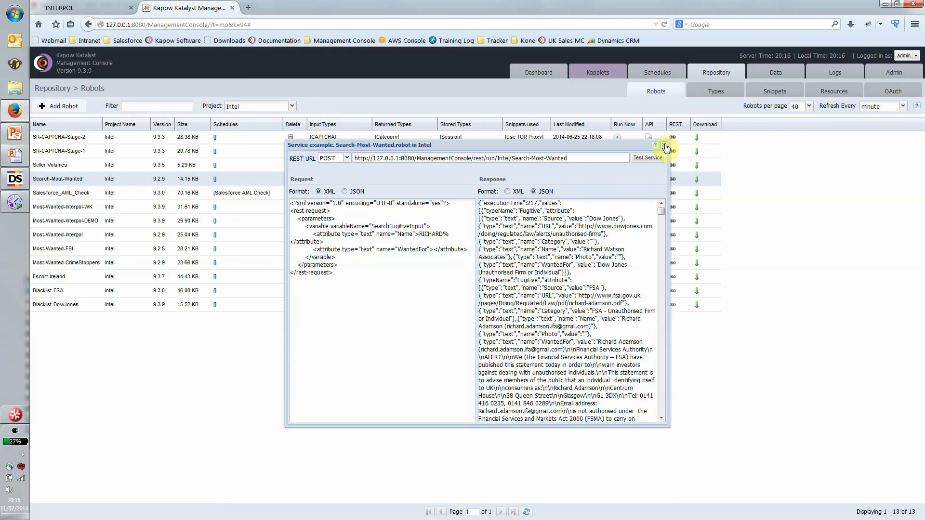
click(666, 146)
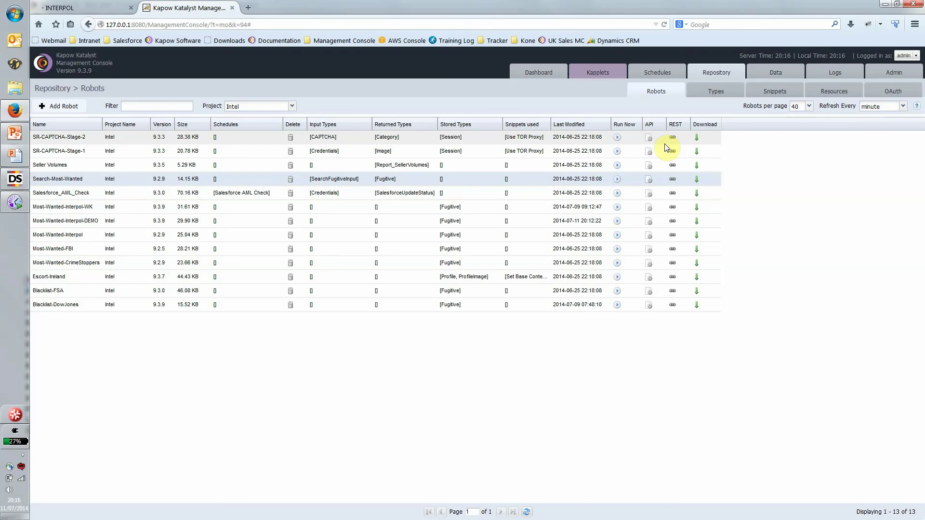
Step: Open My KappZone (local) in a new tab, log in as admin, and scroll to AML Person Search
click(356, 42)
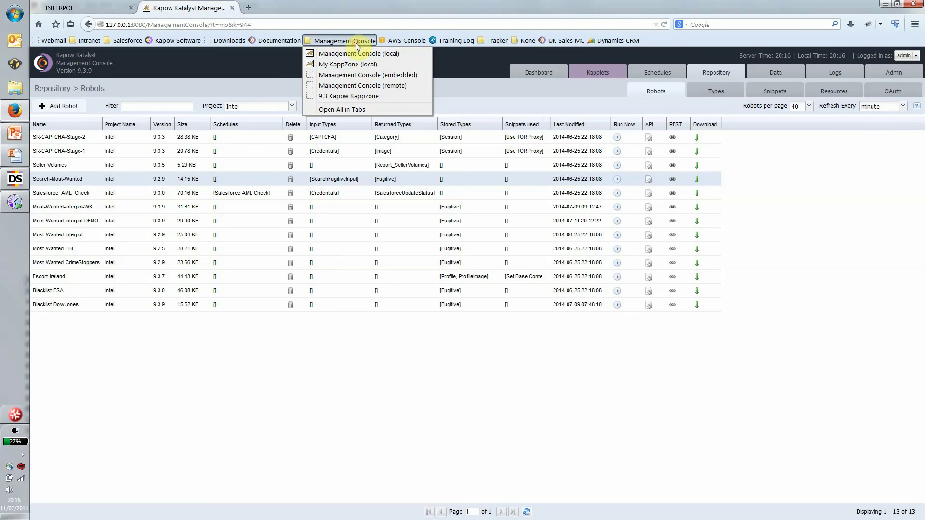
middle_click(363, 65)
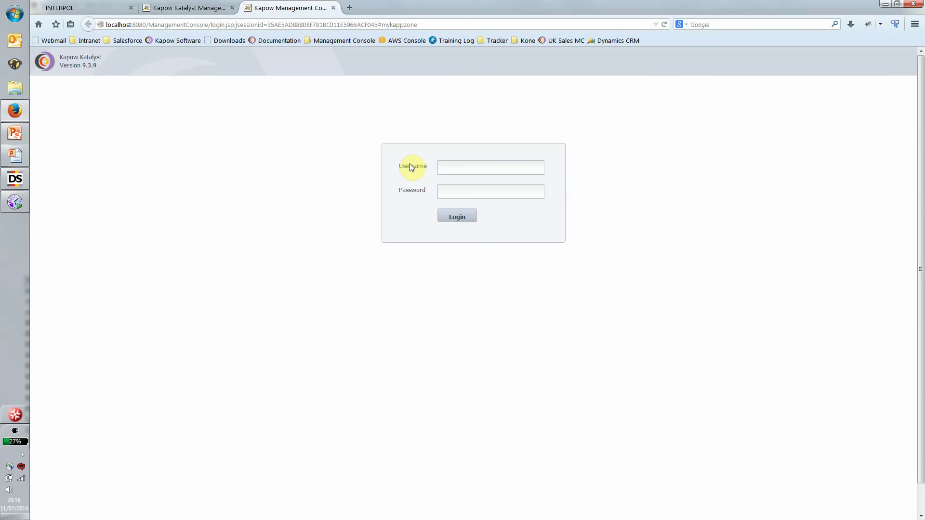
text(admin)
key(Tab)
text(password)
key(Return)
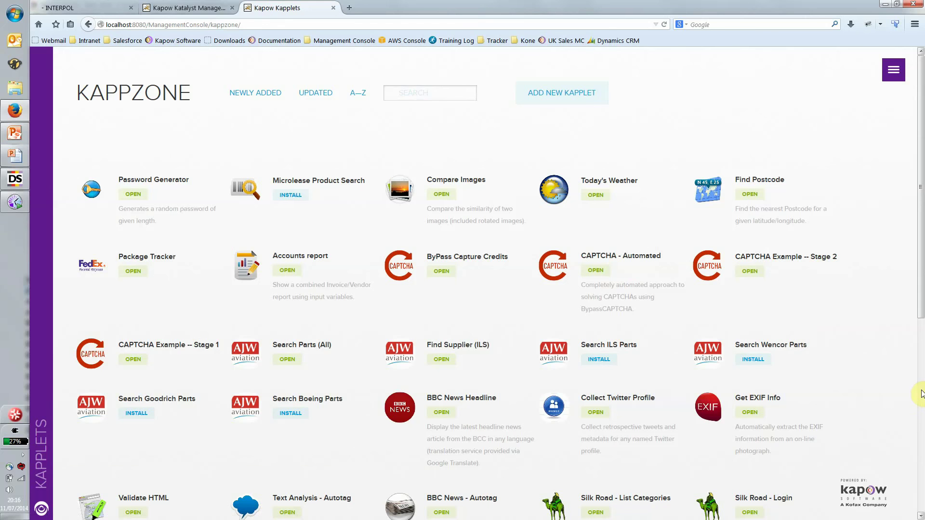
scroll(921, 394, down, 7)
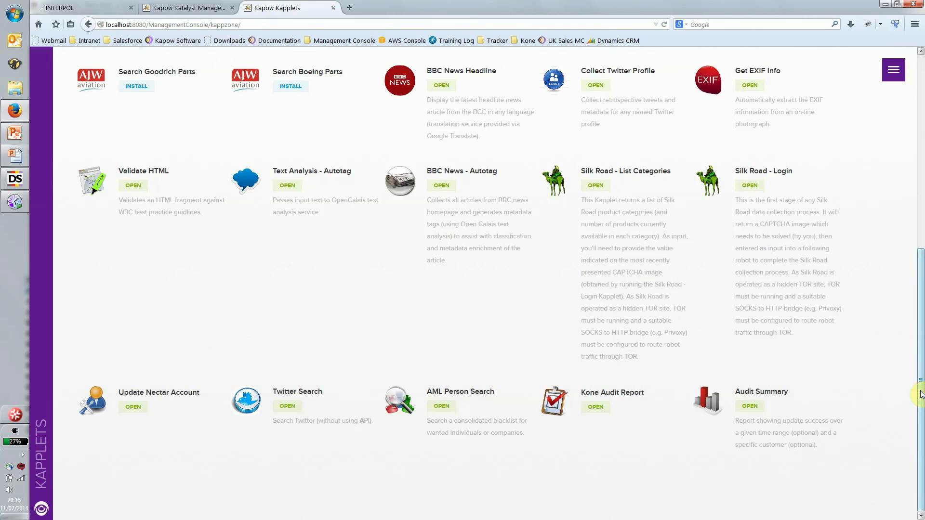
mouse_move(468, 390)
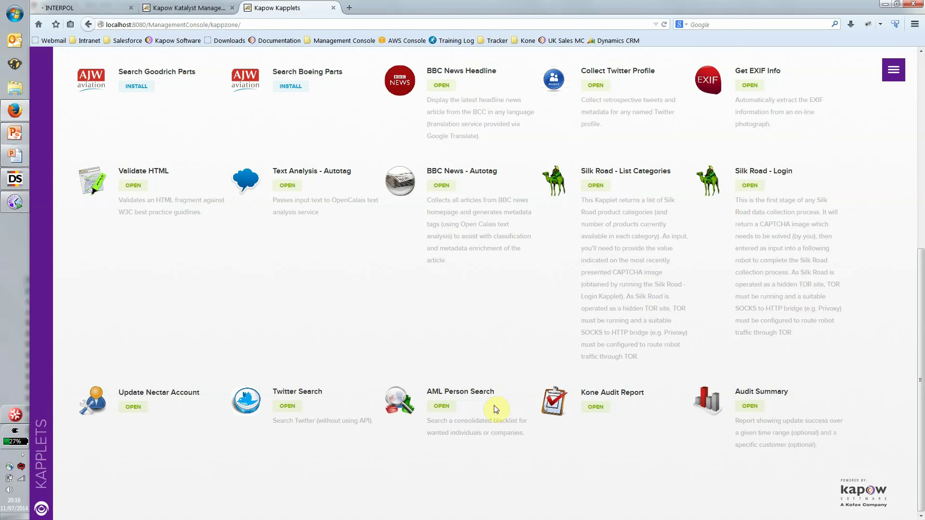
Step: In AML Person Search, enter RICHARD% as Name, leave scheduling and e-mail off, and search
click(442, 407)
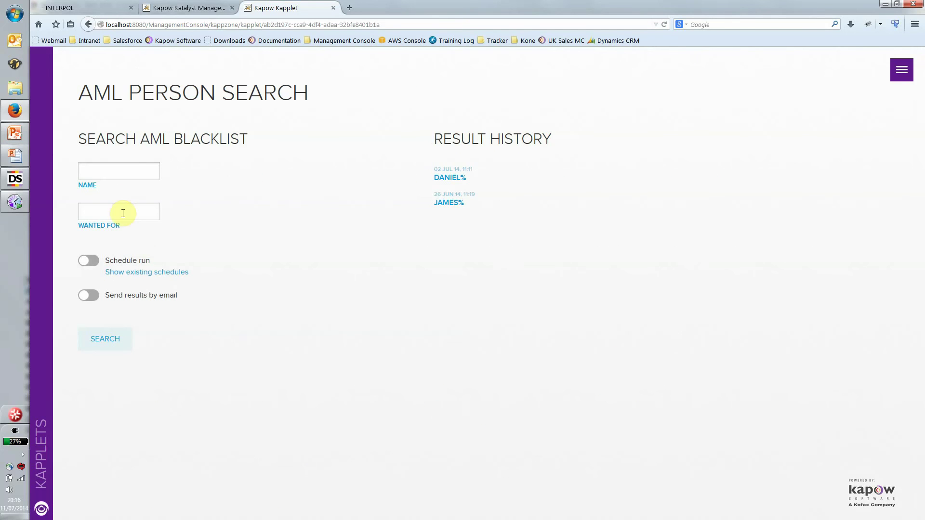
click(110, 210)
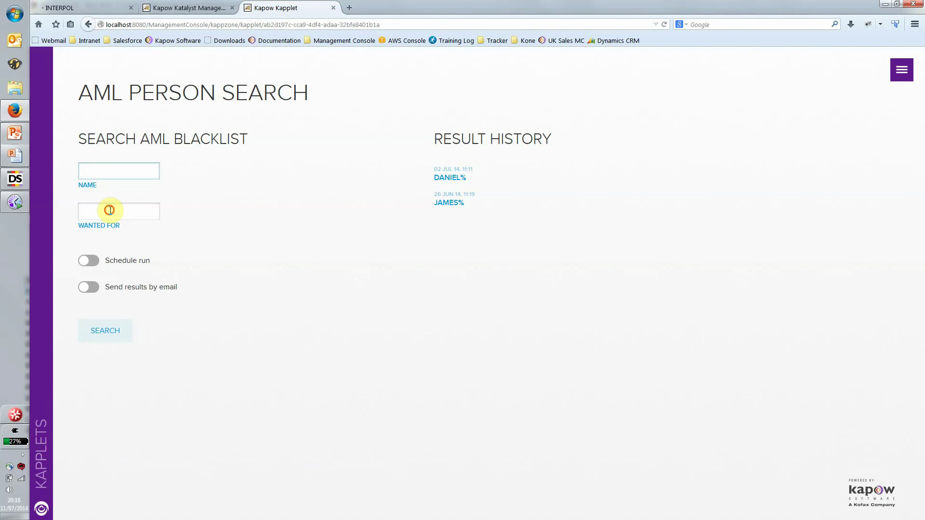
click(111, 173)
text(RICHARD%)
click(83, 265)
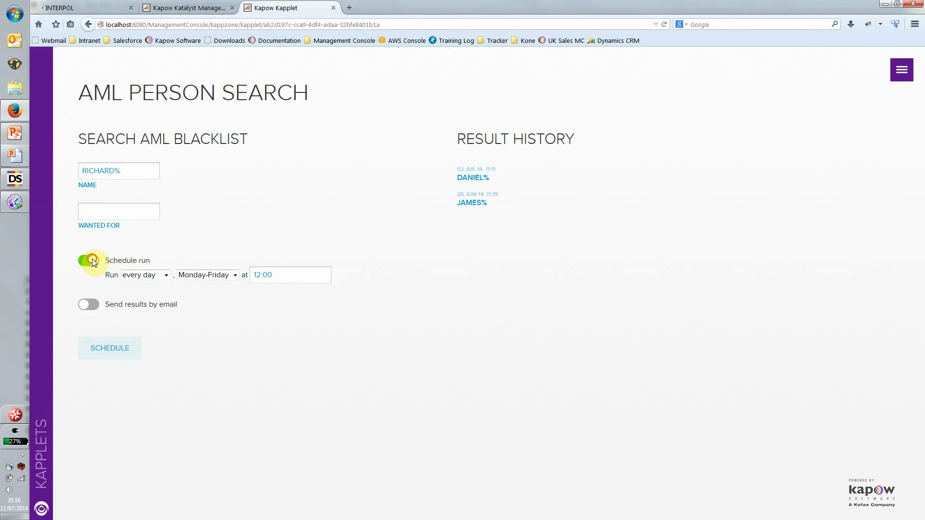
click(92, 259)
click(87, 288)
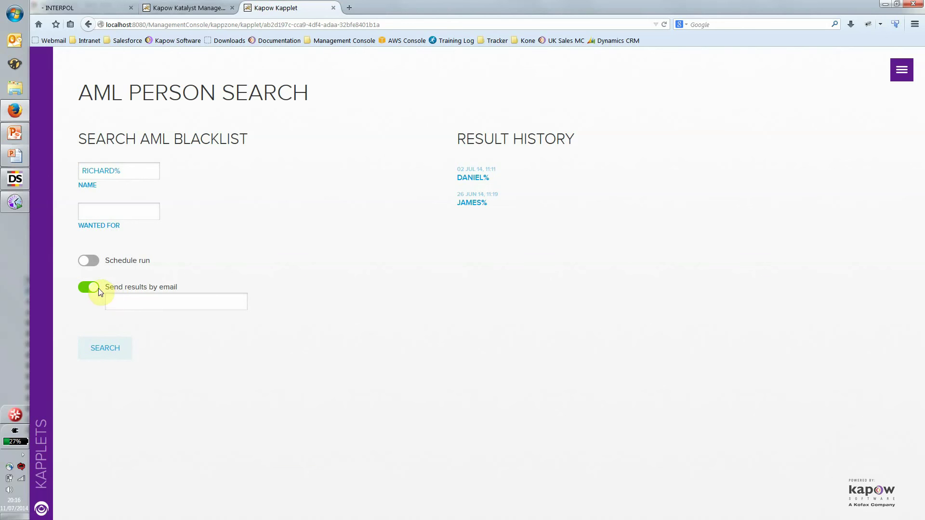
click(93, 286)
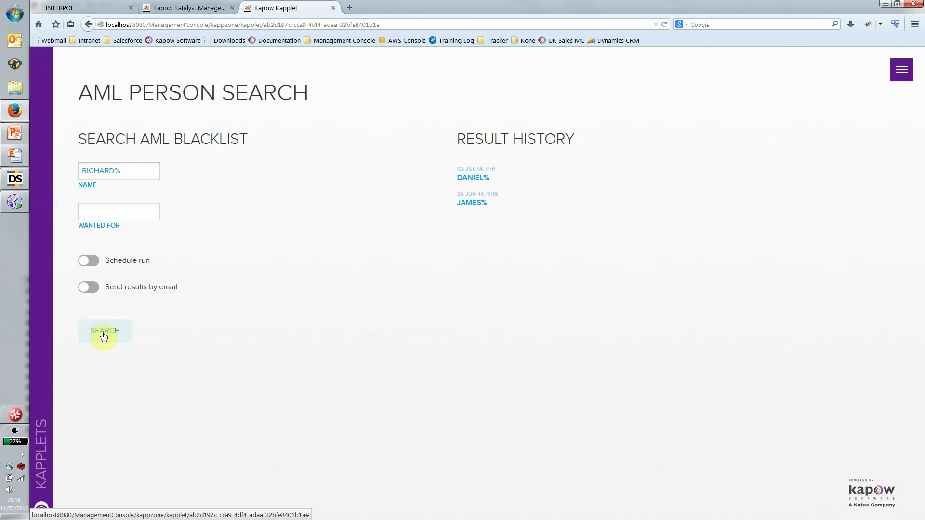
click(103, 337)
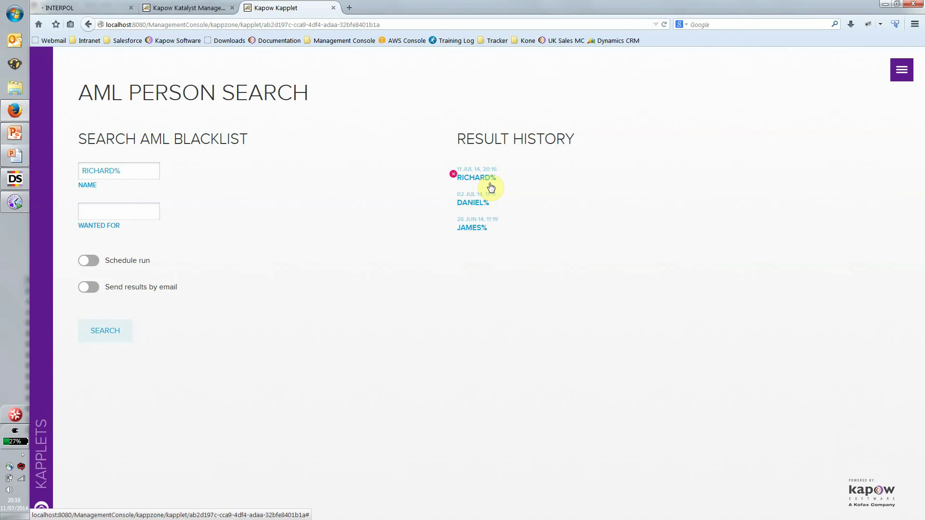
Step: View the RICHARD% matches, then DANIEL%'s 7 matches, and select the search form's Name text
click(489, 183)
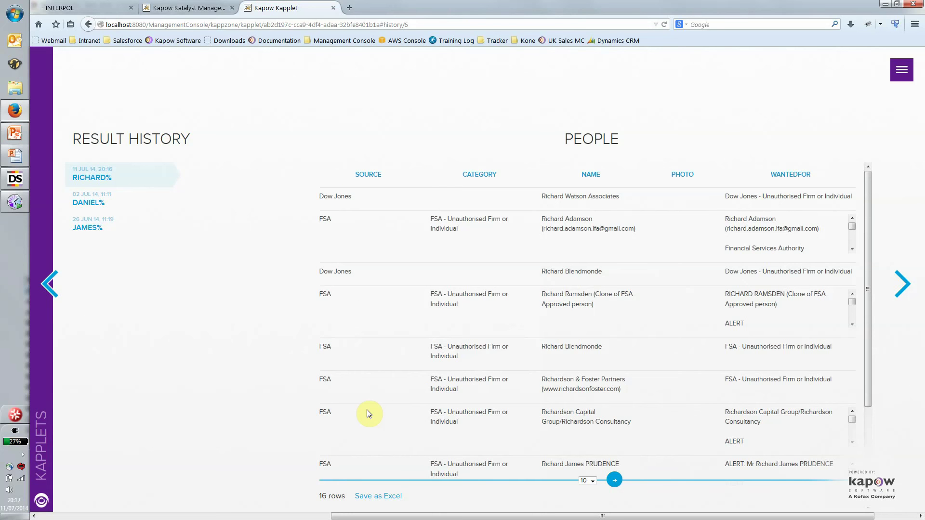
click(85, 209)
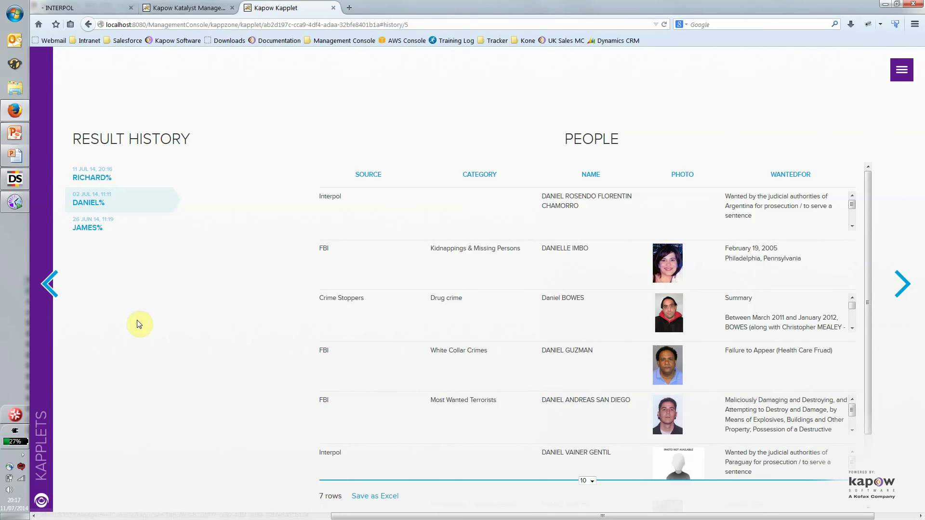
click(286, 516)
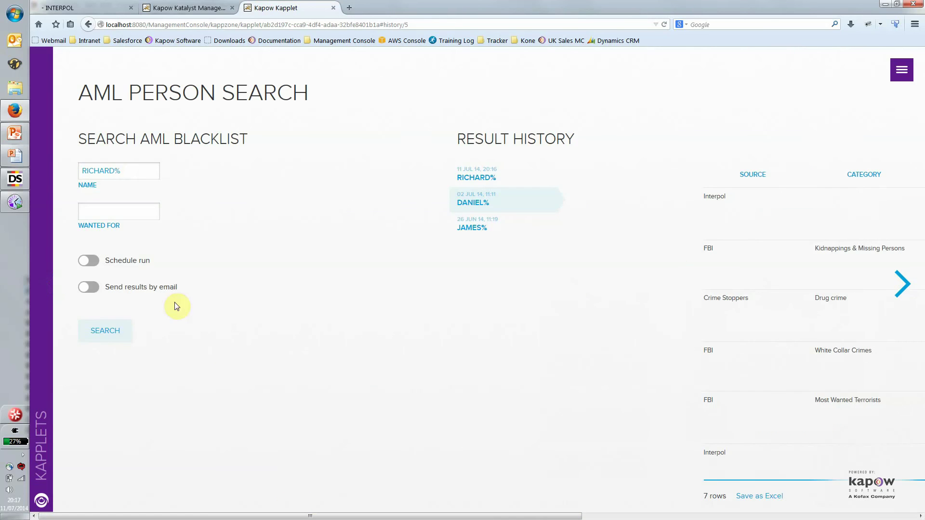
click(103, 169)
drag(102, 169, 62, 163)
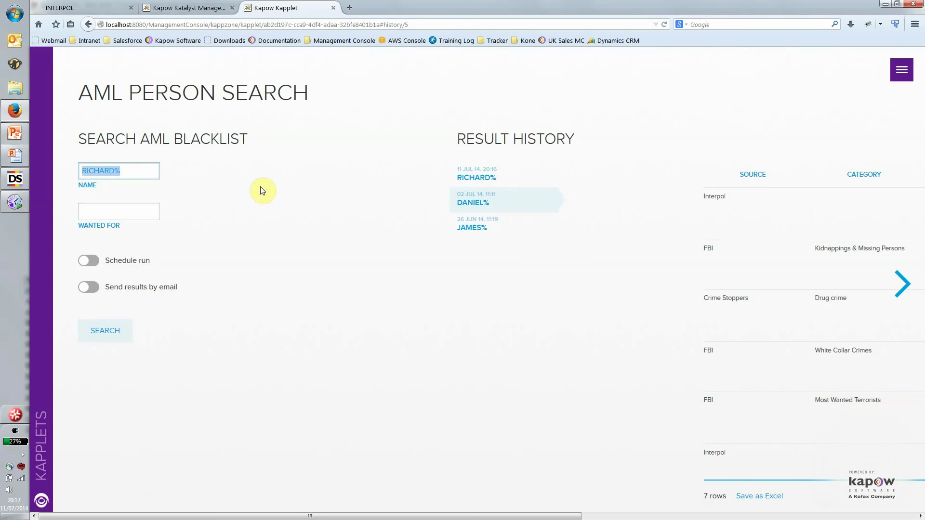